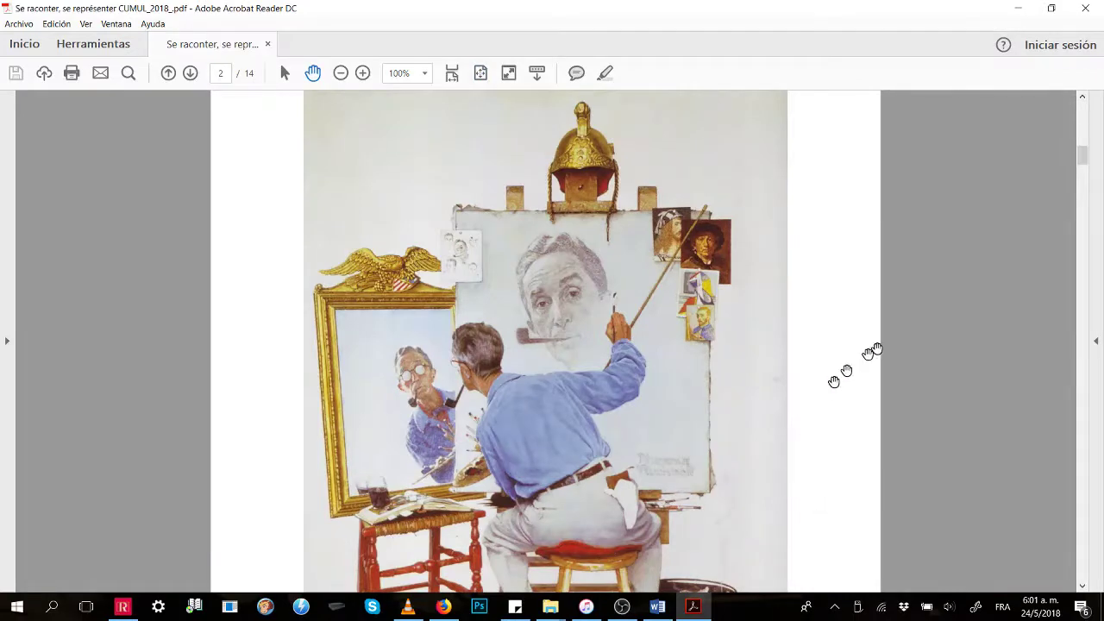
Examine the PDF's opening page, its corpus list with linked page references, and the Georges Perec text on page 5.
{"action": "left_click_drag", "start_coordinate": [1084, 162], "coordinate": [1082, 124]}
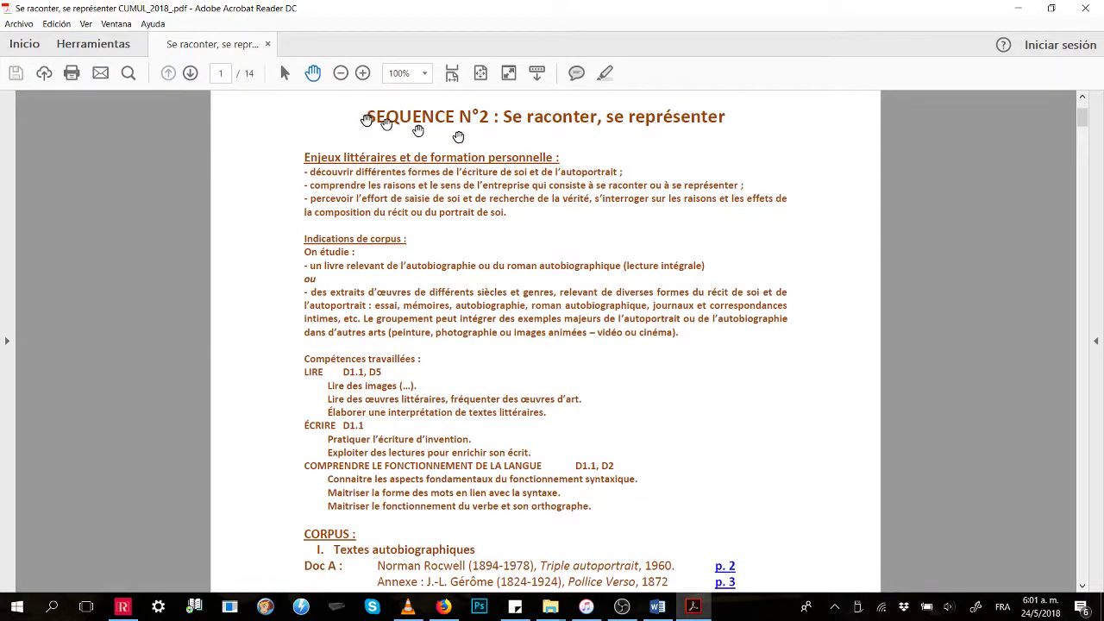
{"action": "scroll", "coordinate": [770, 358], "scroll_direction": "down", "scroll_amount": 1}
{"action": "scroll", "coordinate": [761, 371], "scroll_direction": "down", "scroll_amount": 1}
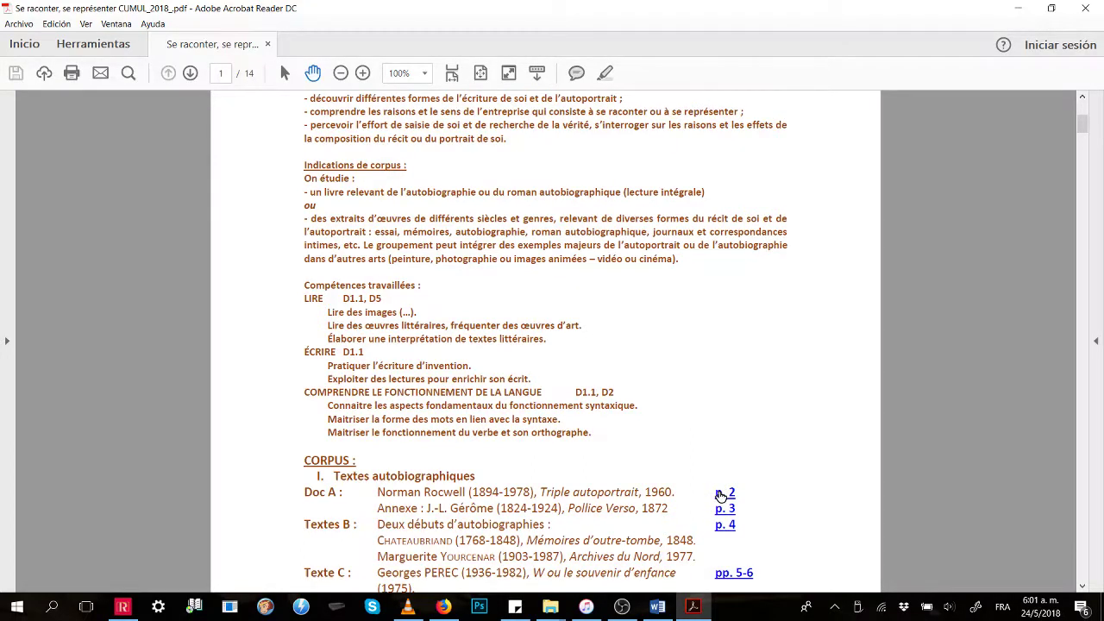
{"action": "scroll", "coordinate": [584, 307], "scroll_direction": "down", "scroll_amount": 2}
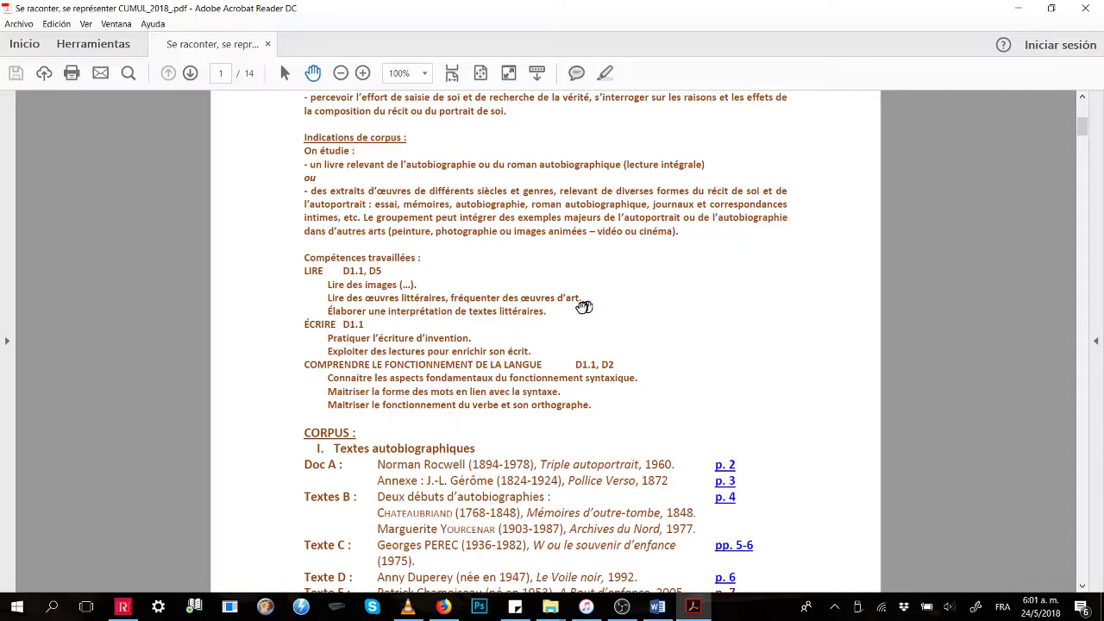
{"action": "scroll", "coordinate": [579, 311], "scroll_direction": "down", "scroll_amount": 1}
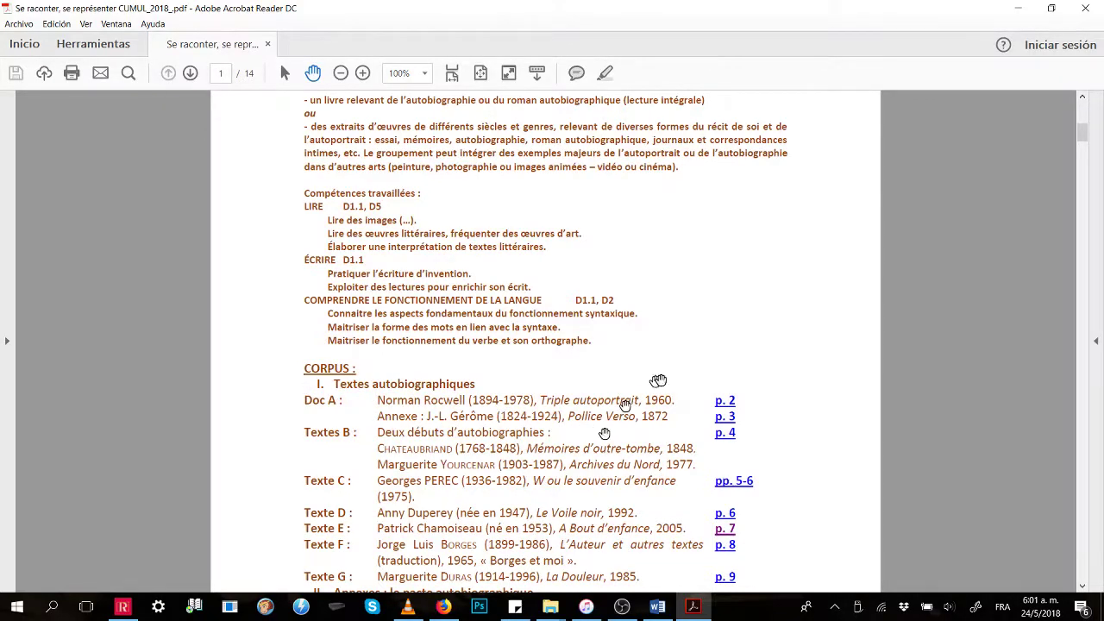
{"action": "mouse_move", "coordinate": [1084, 129]}
{"action": "left_mouse_down"}
{"action": "mouse_move", "coordinate": [1084, 260]}
{"action": "mouse_move", "coordinate": [1084, 112]}
{"action": "left_mouse_up"}
{"action": "left_click_drag", "start_coordinate": [751, 259], "coordinate": [770, 273]}
{"action": "scroll", "coordinate": [693, 354], "scroll_direction": "down", "scroll_amount": 1}
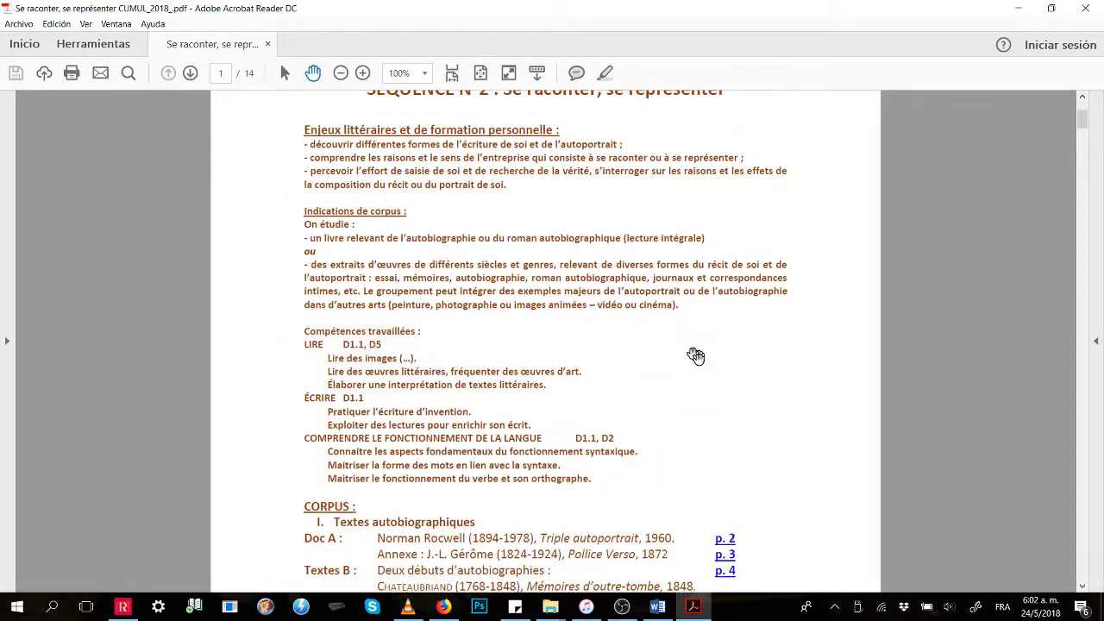
{"action": "scroll", "coordinate": [693, 355], "scroll_direction": "down", "scroll_amount": 1}
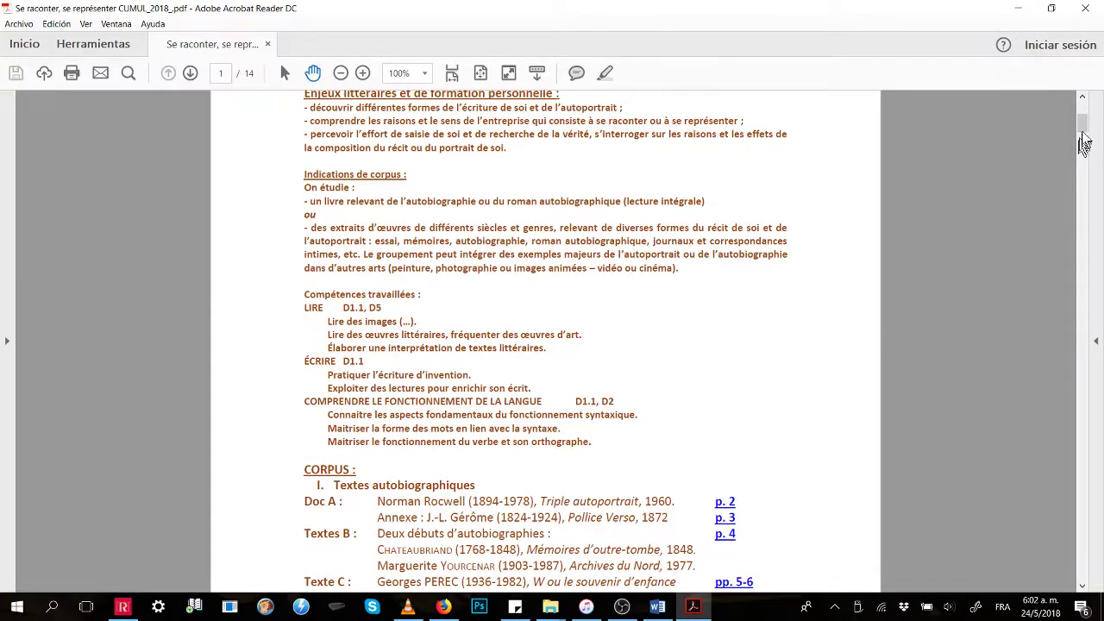
{"action": "left_click_drag", "start_coordinate": [1083, 127], "coordinate": [1082, 253]}
{"action": "scroll", "coordinate": [776, 207], "scroll_direction": "up", "scroll_amount": 2}
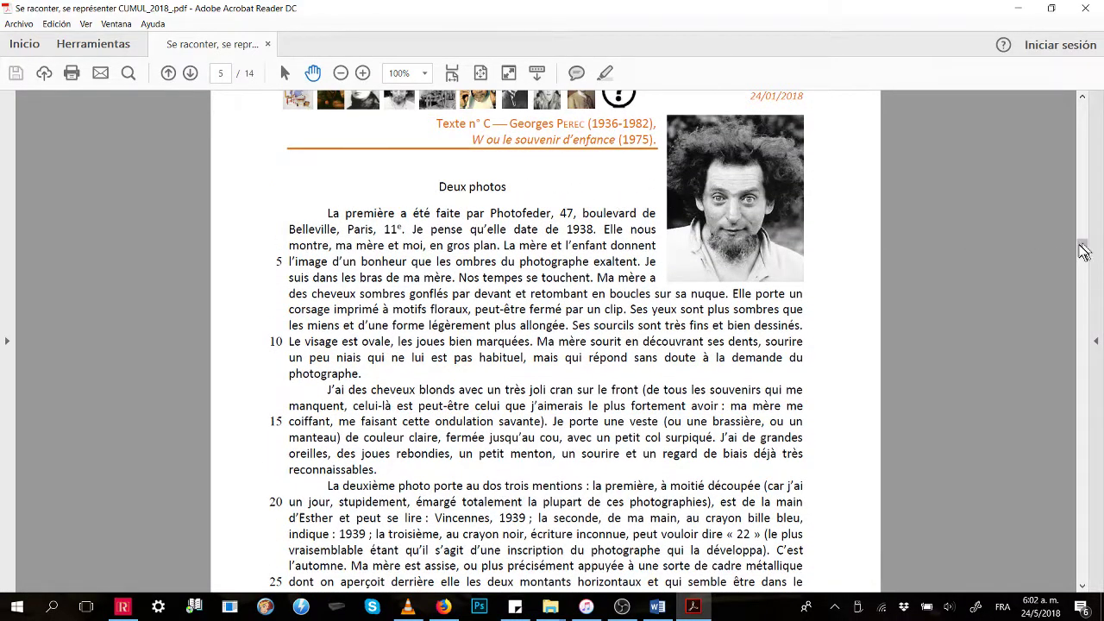
{"action": "mouse_move", "coordinate": [1082, 245]}
{"action": "left_mouse_down"}
{"action": "mouse_move", "coordinate": [1075, 137]}
{"action": "mouse_move", "coordinate": [1071, 146]}
{"action": "mouse_move", "coordinate": [972, 172]}
{"action": "left_mouse_up"}
{"action": "scroll", "coordinate": [955, 178], "scroll_direction": "up", "scroll_amount": 5}
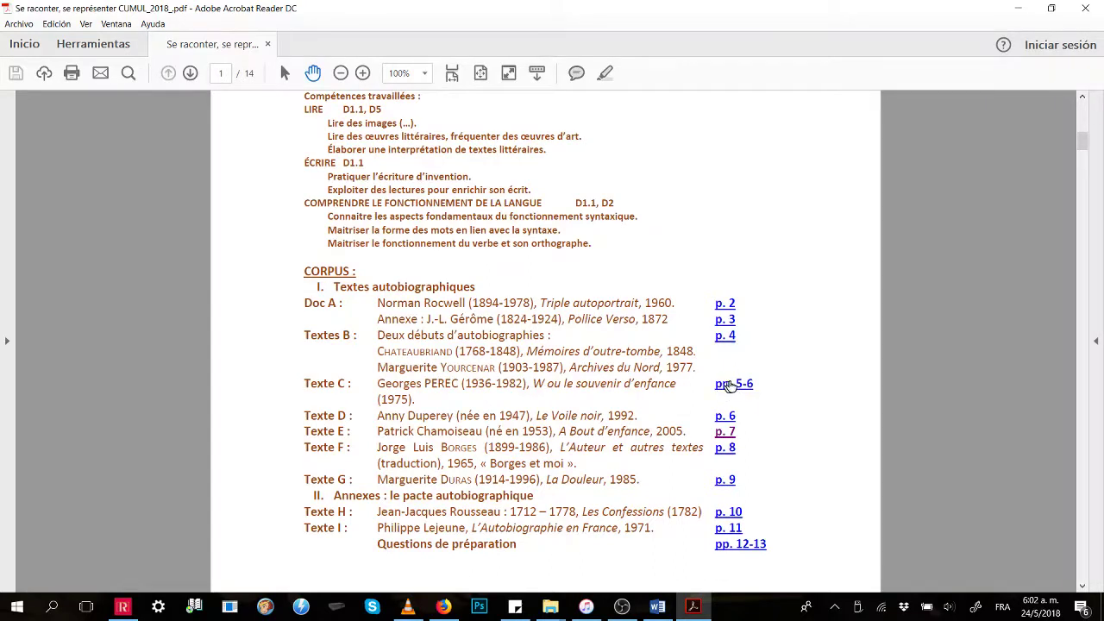
Switch to the Word document "a a Cumul E. Zola Nana" and review its corpus table with the unlinked page references.
{"action": "left_click", "coordinate": [1026, 13]}
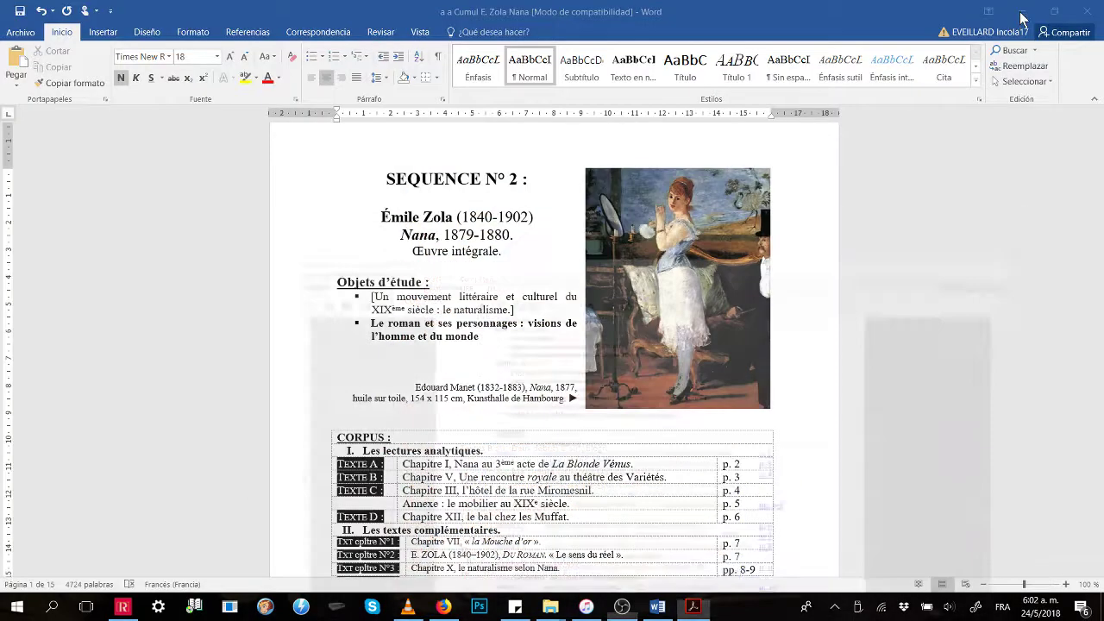
{"action": "scroll", "coordinate": [508, 269], "scroll_direction": "down", "scroll_amount": 1}
{"action": "scroll", "coordinate": [510, 264], "scroll_direction": "down", "scroll_amount": 3}
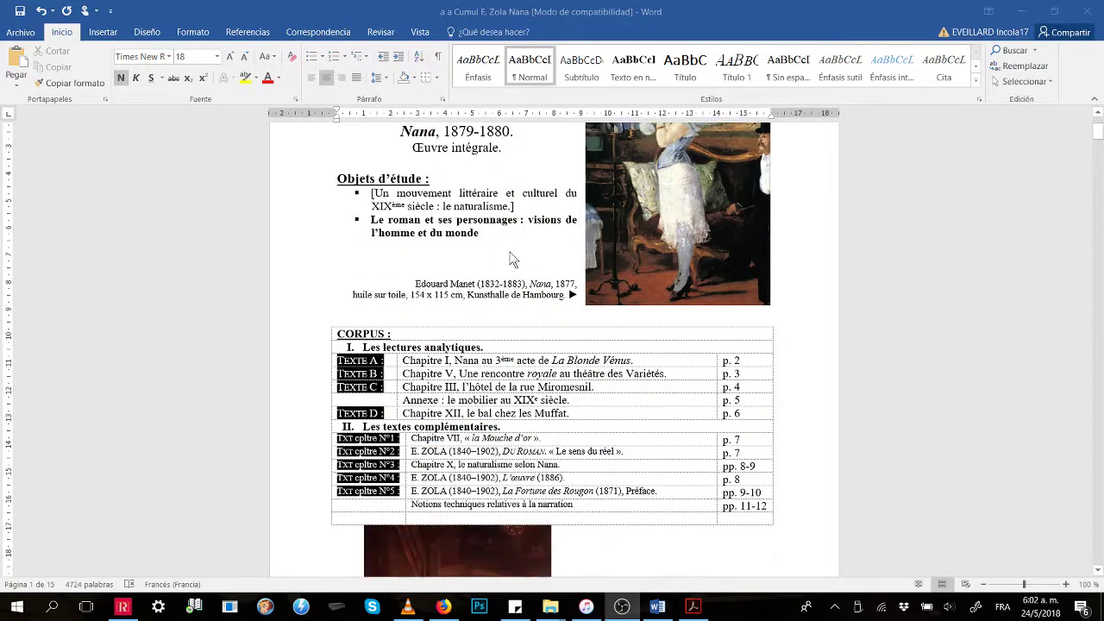
{"action": "scroll", "coordinate": [507, 255], "scroll_direction": "down", "scroll_amount": 2}
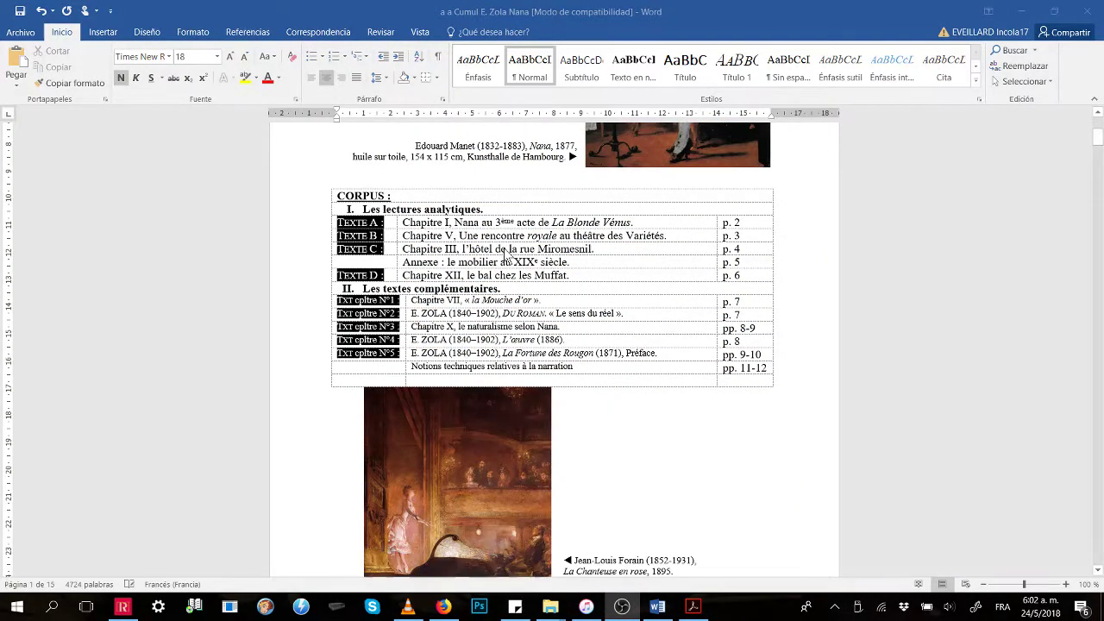
{"action": "scroll", "coordinate": [1021, 178], "scroll_direction": "down", "scroll_amount": 2}
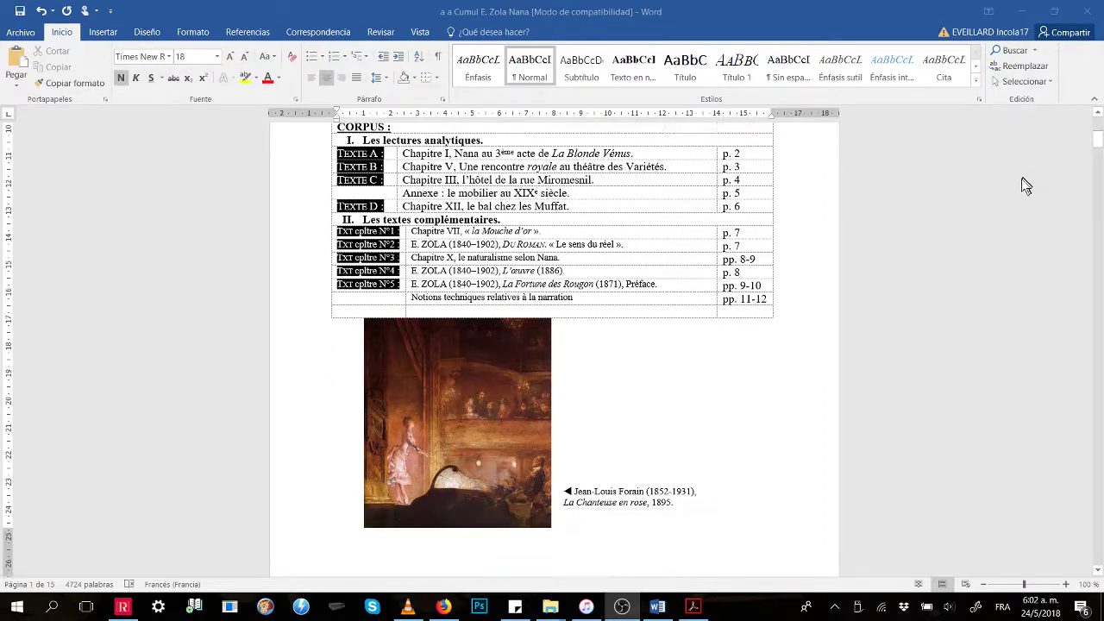
{"action": "scroll", "coordinate": [1021, 178], "scroll_direction": "down", "scroll_amount": 1}
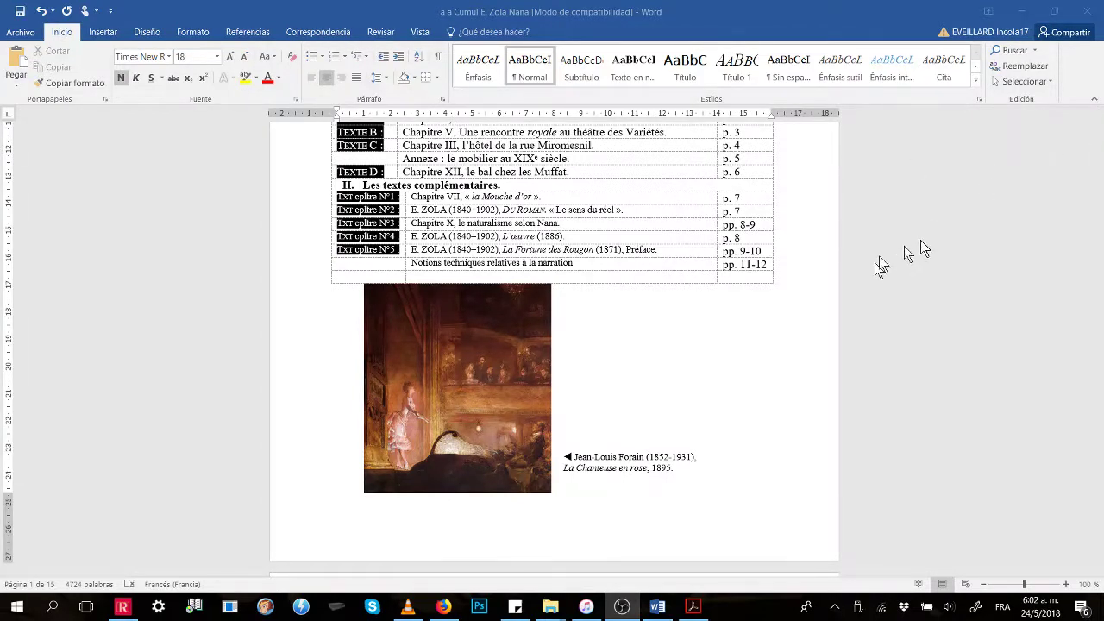
{"action": "scroll", "coordinate": [862, 258], "scroll_direction": "down", "scroll_amount": 5}
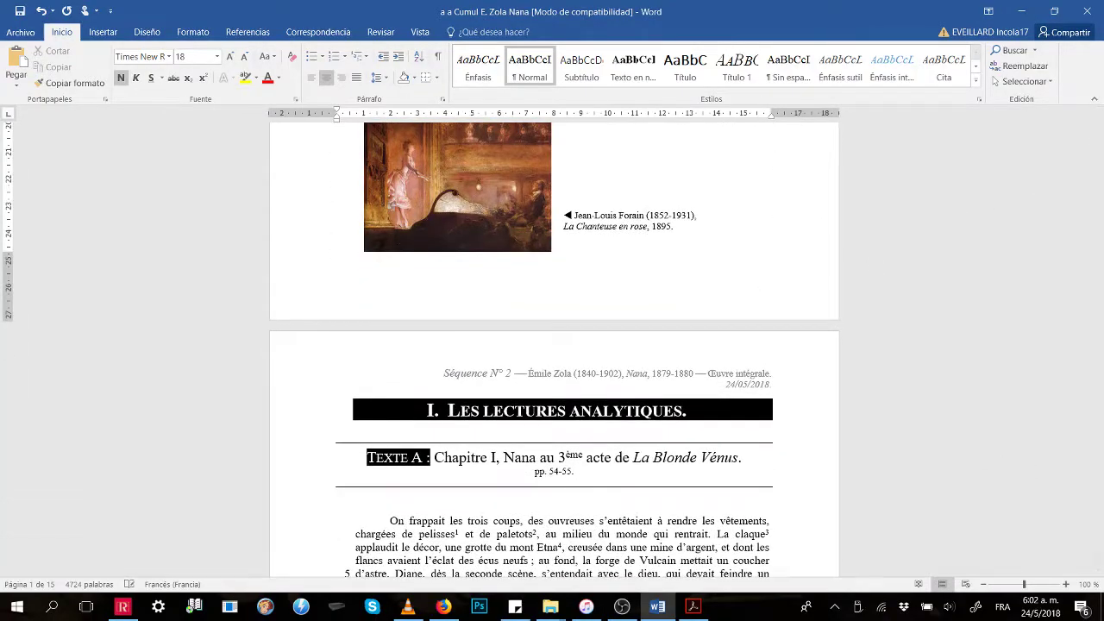
Add a bookmark named nana_ch_3 on the page of Texte C, Chapitre III, l'hôtel de la rue Miromesnil.
{"action": "left_click_drag", "start_coordinate": [1098, 154], "coordinate": [1097, 225]}
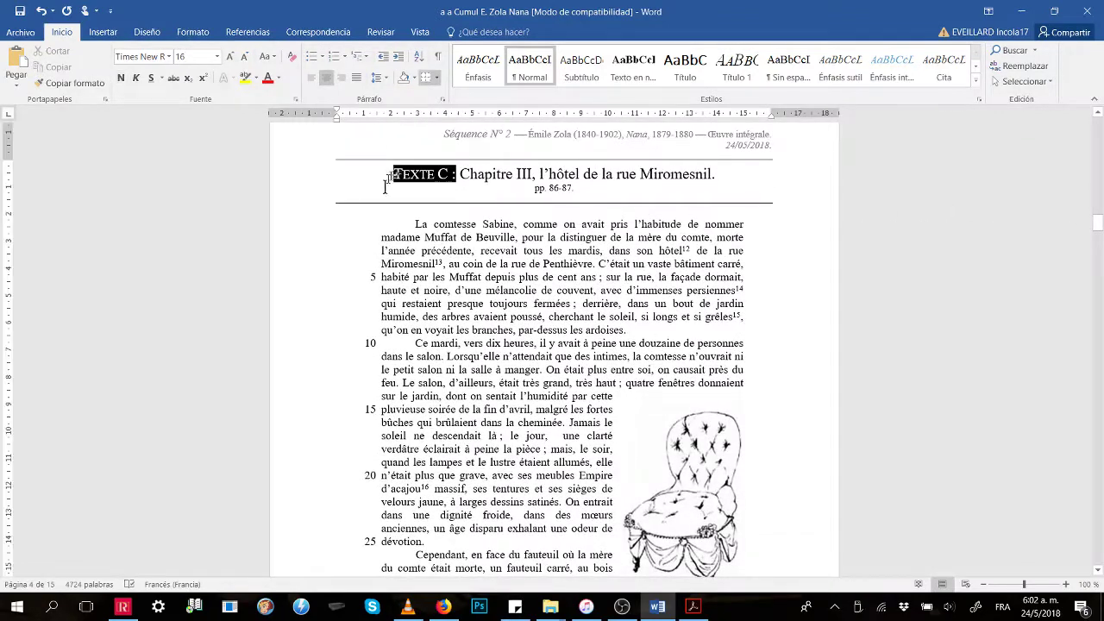
{"action": "left_click", "coordinate": [434, 240]}
{"action": "scroll", "coordinate": [522, 164], "scroll_direction": "down", "scroll_amount": 1}
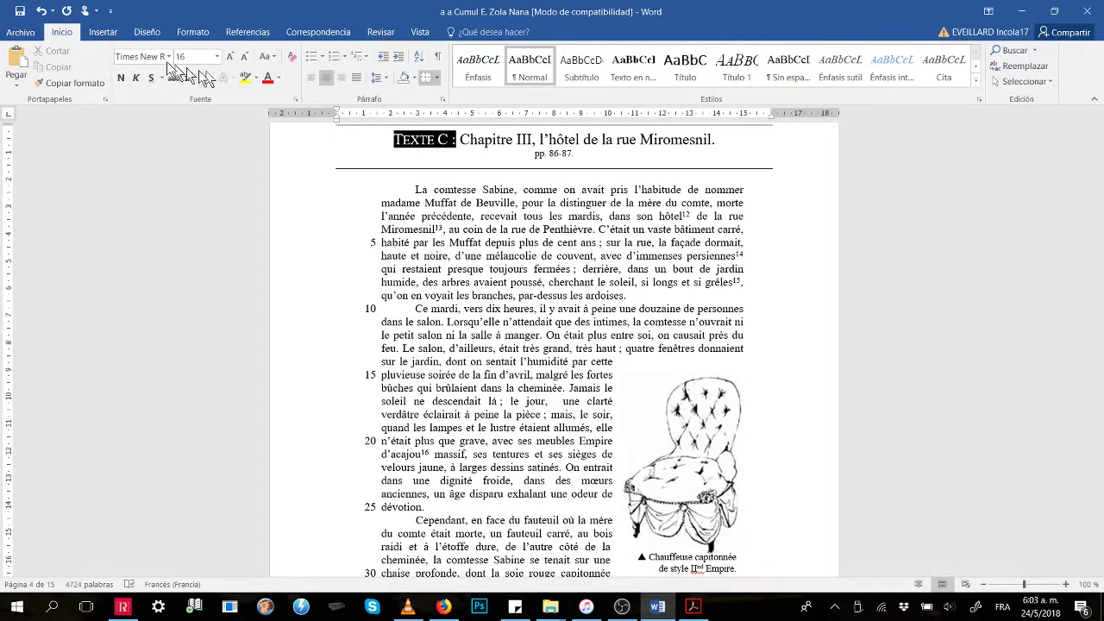
{"action": "left_click", "coordinate": [107, 35]}
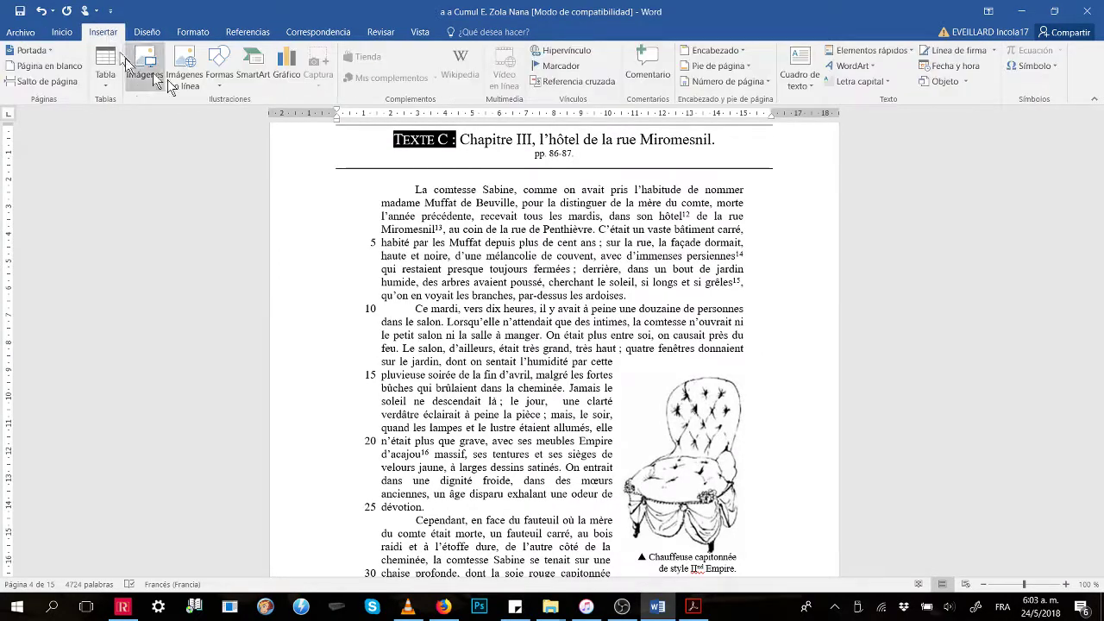
{"action": "left_click", "coordinate": [562, 68]}
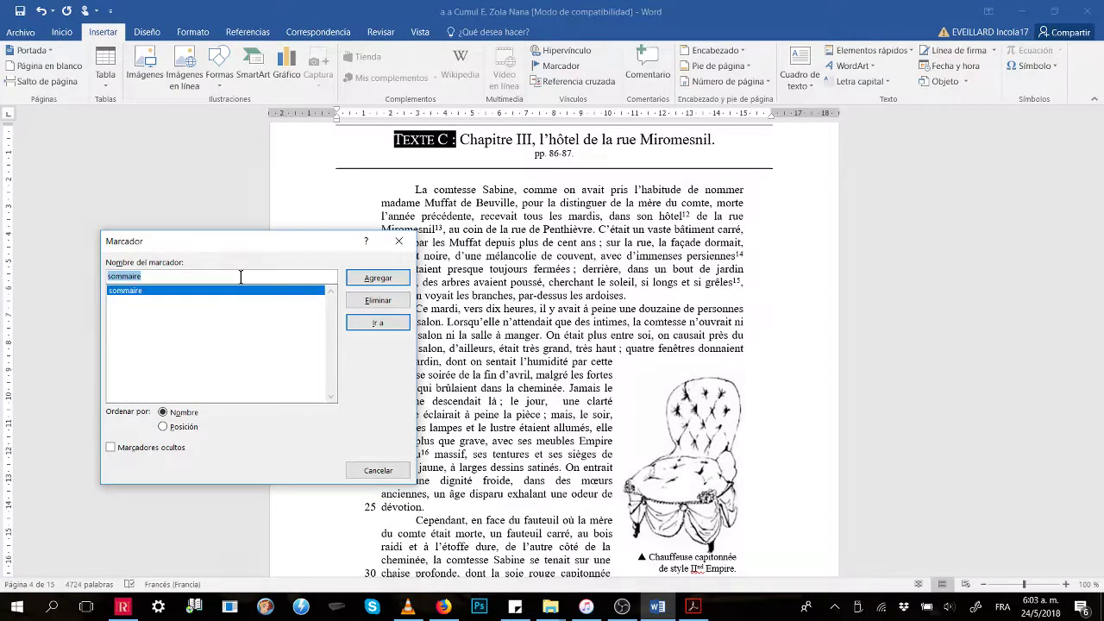
{"action": "left_click_drag", "start_coordinate": [280, 237], "coordinate": [571, 162]}
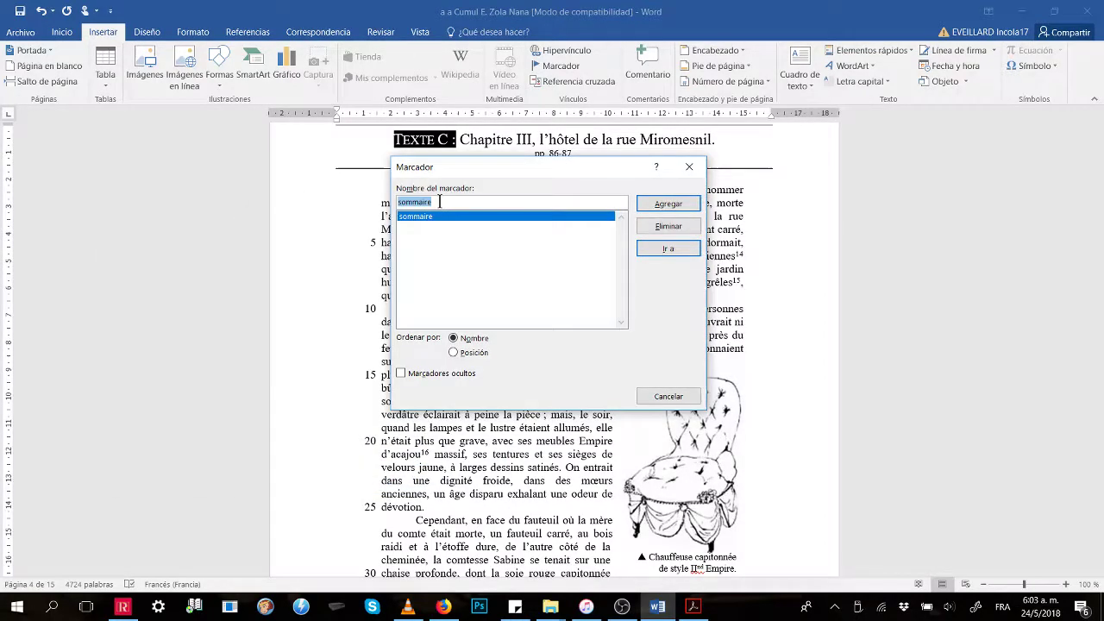
{"action": "type", "text": "r"}
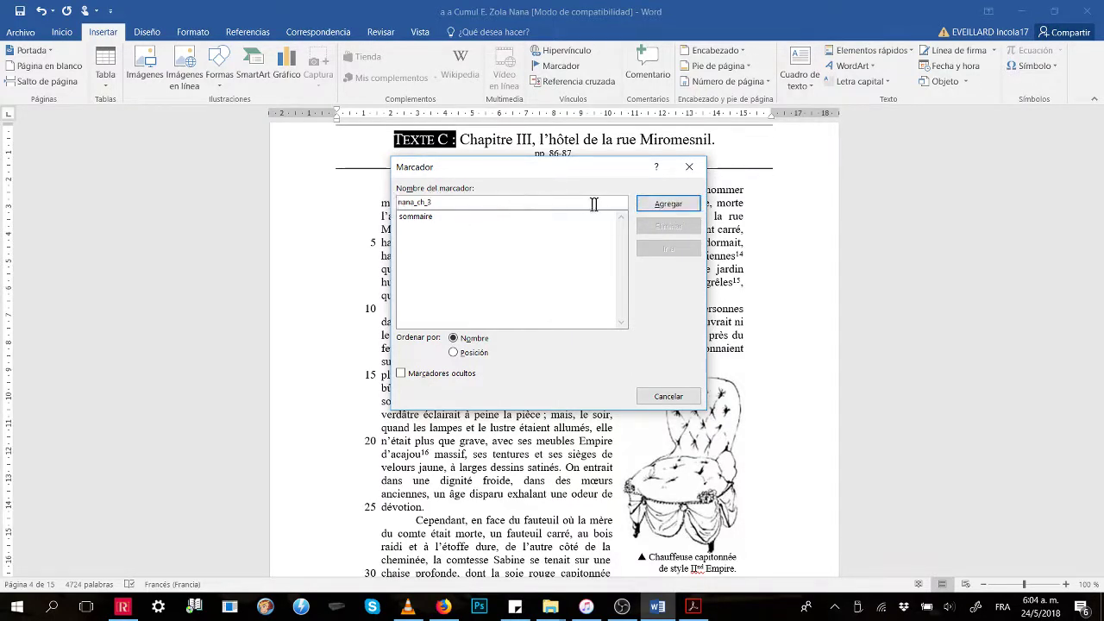
{"action": "left_click_drag", "start_coordinate": [432, 202], "coordinate": [397, 205]}
{"action": "left_click", "coordinate": [669, 208]}
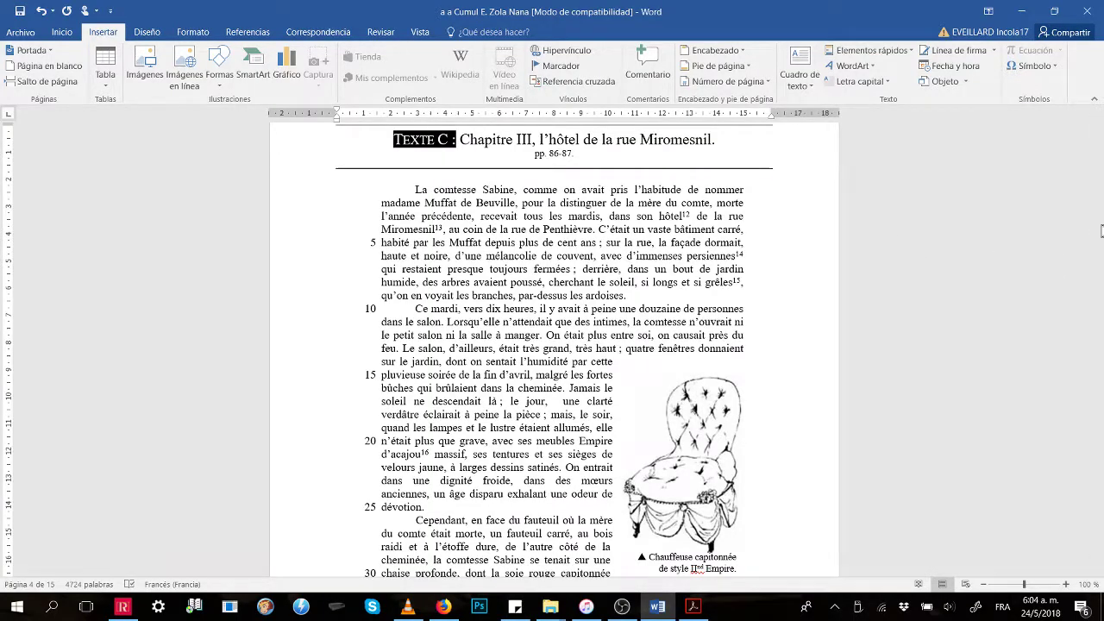
Hyperlink the "p. 4" reference of Texte C in the corpus table to the nana_ch_3 bookmark, and follow the link to test it.
{"action": "left_click_drag", "start_coordinate": [1099, 224], "coordinate": [1097, 120]}
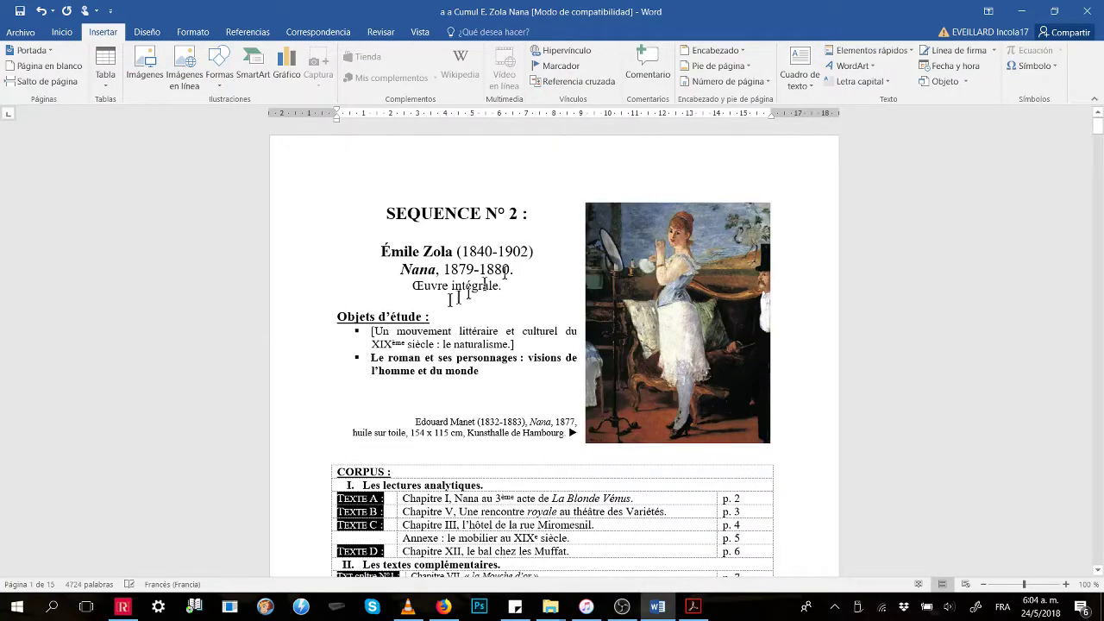
{"action": "scroll", "coordinate": [390, 344], "scroll_direction": "down", "scroll_amount": 3}
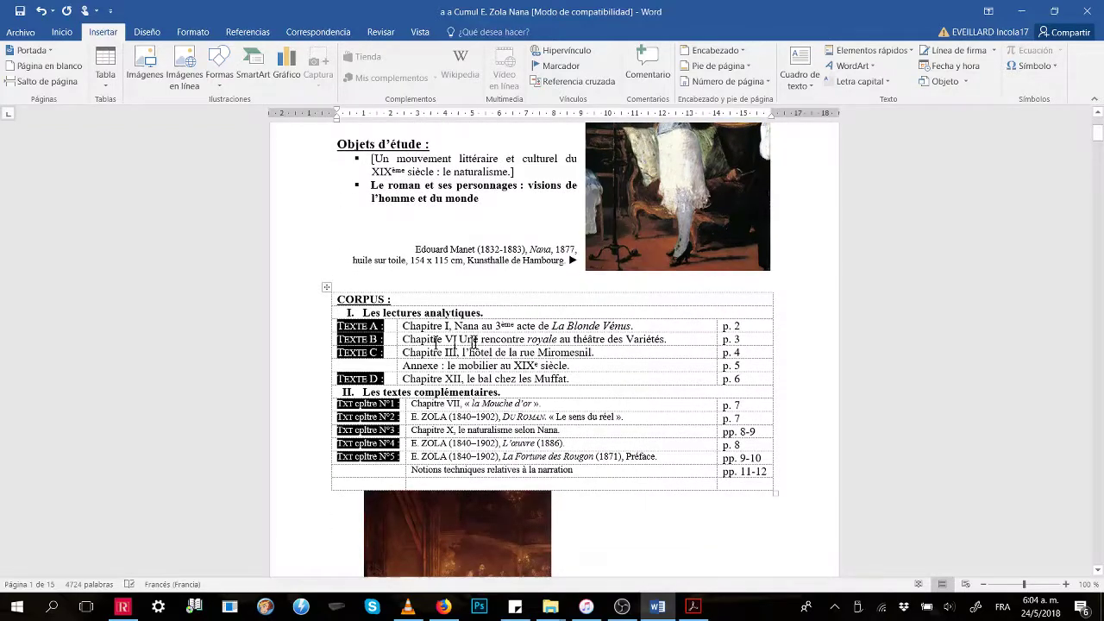
{"action": "left_click", "coordinate": [412, 351]}
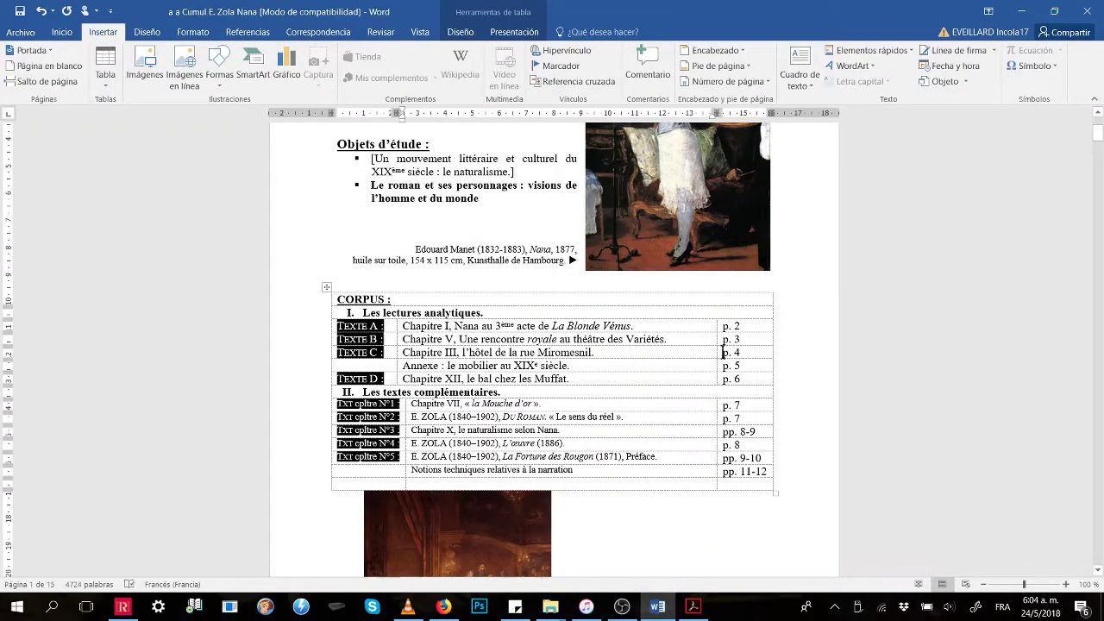
{"action": "left_click_drag", "start_coordinate": [740, 353], "coordinate": [724, 353]}
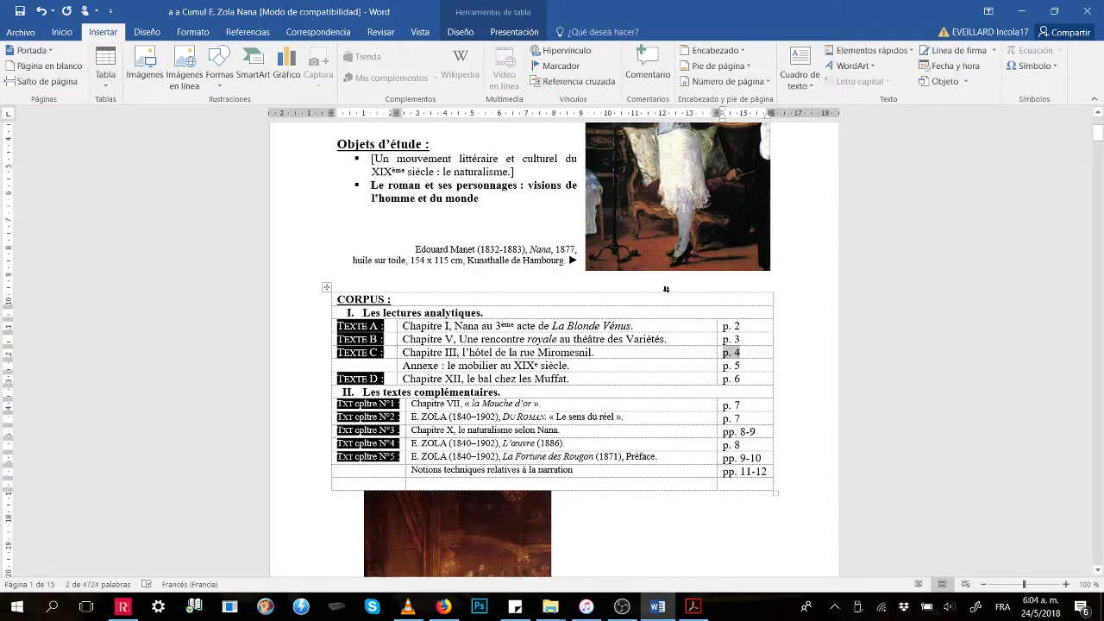
{"action": "right_click", "coordinate": [734, 355]}
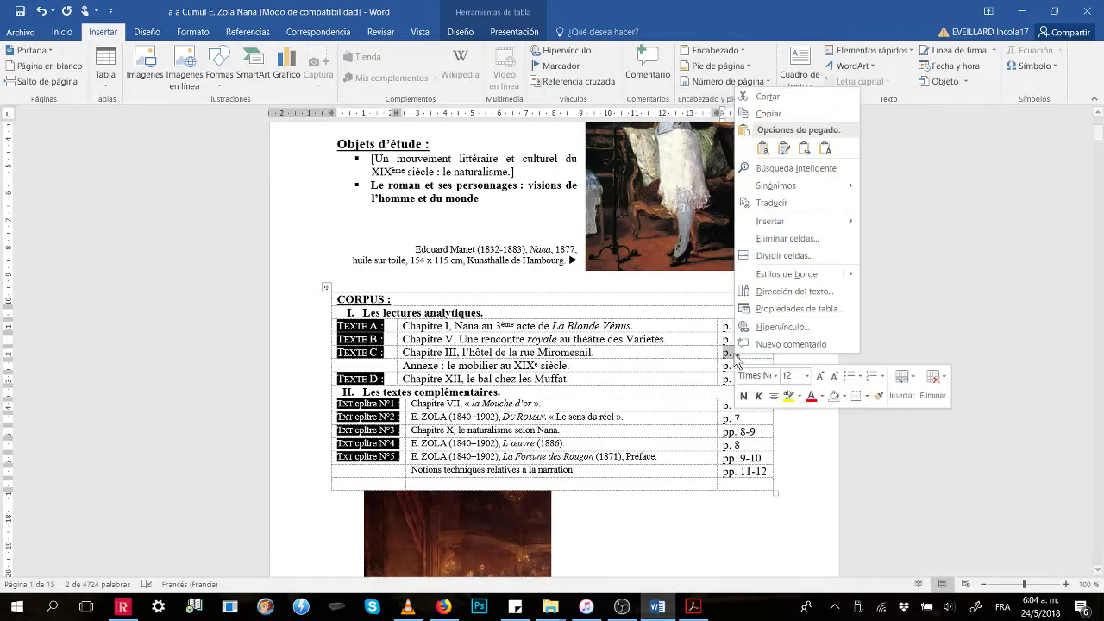
{"action": "left_click", "coordinate": [780, 332]}
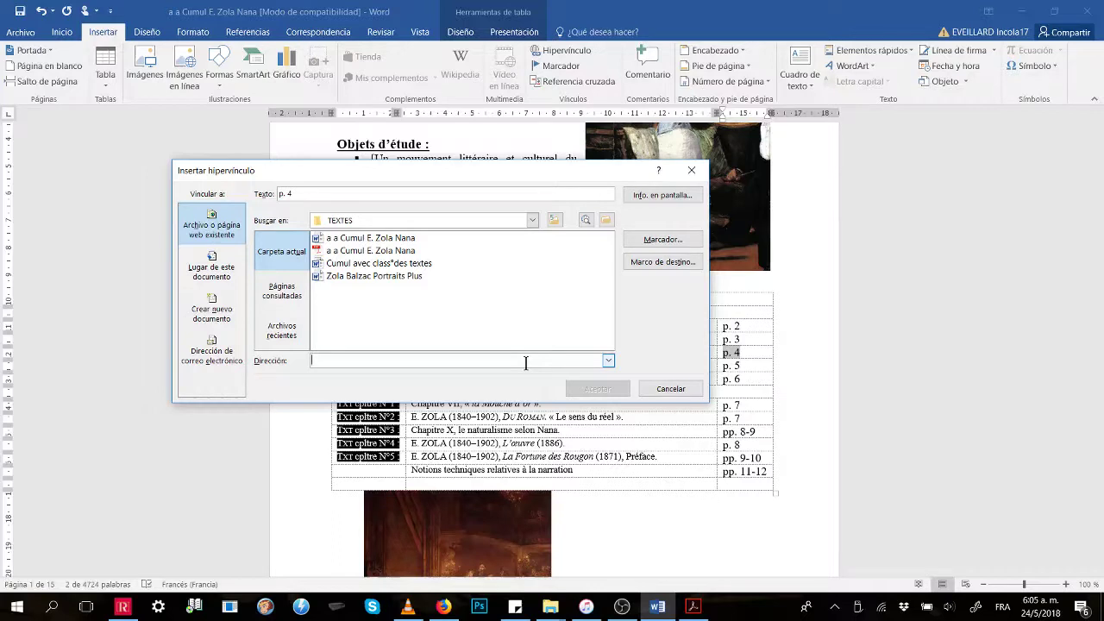
{"action": "type", "text": "Bonjour à tous,"}
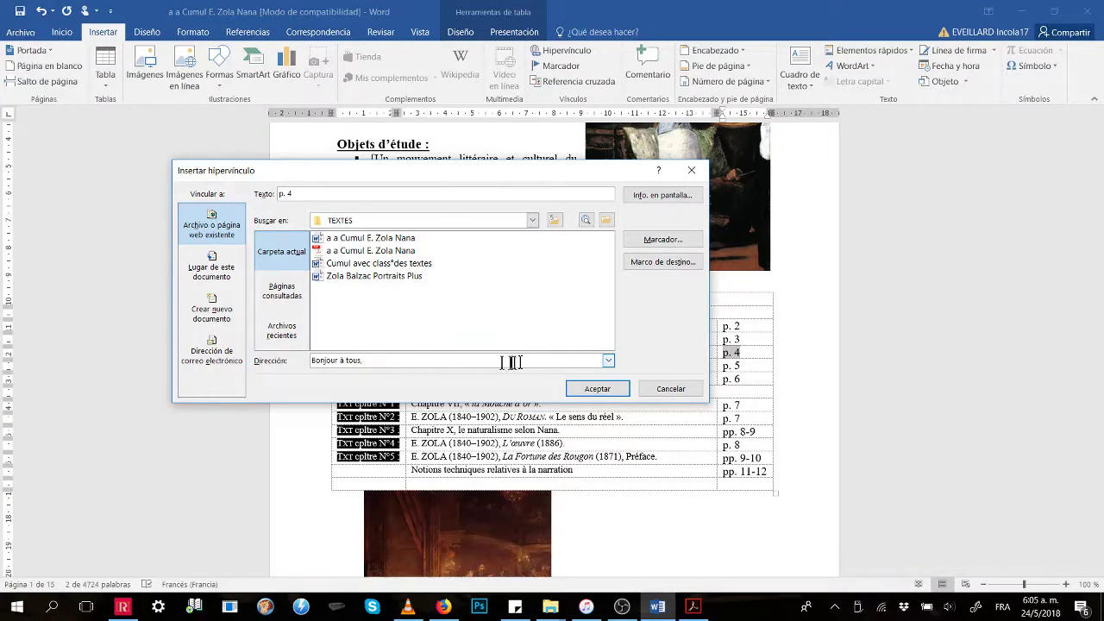
{"action": "triple_click", "coordinate": [401, 362]}
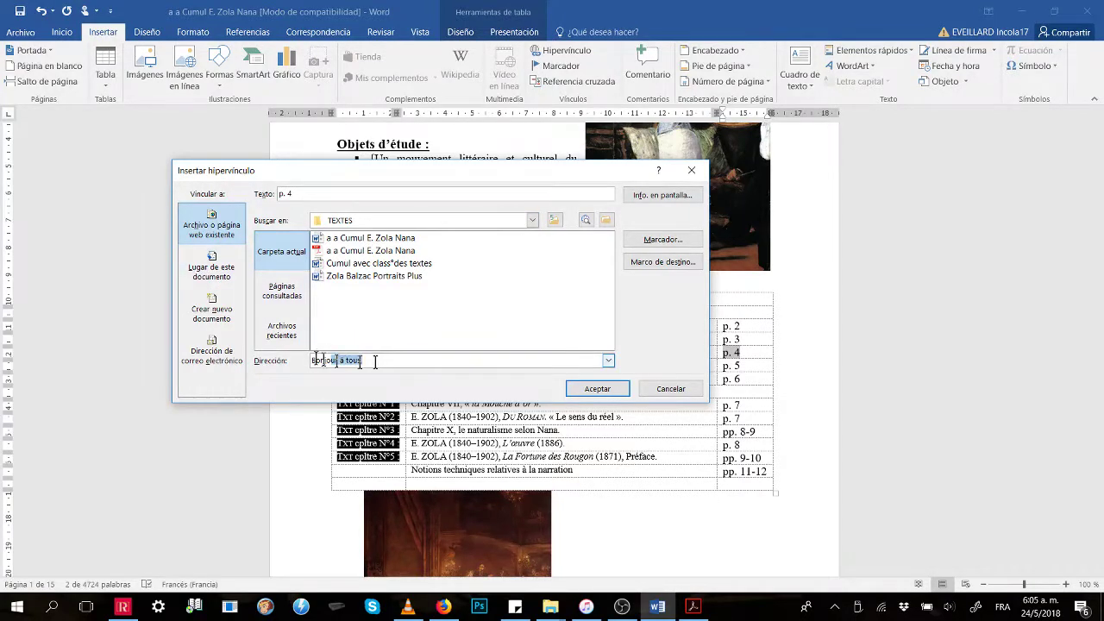
{"action": "left_click", "coordinate": [214, 275]}
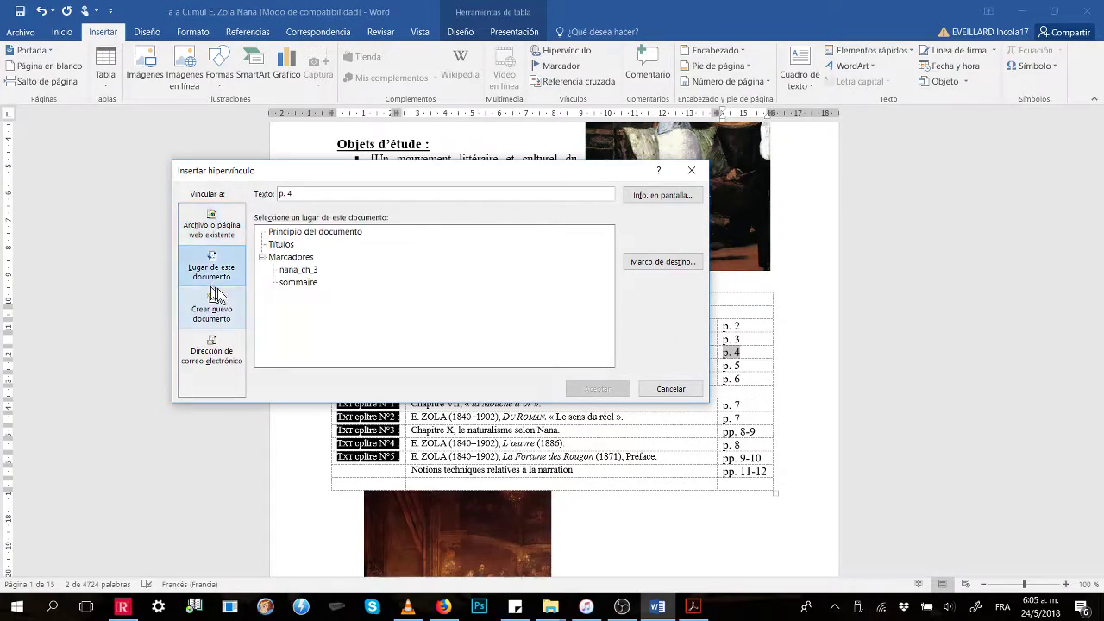
{"action": "left_click", "coordinate": [296, 270]}
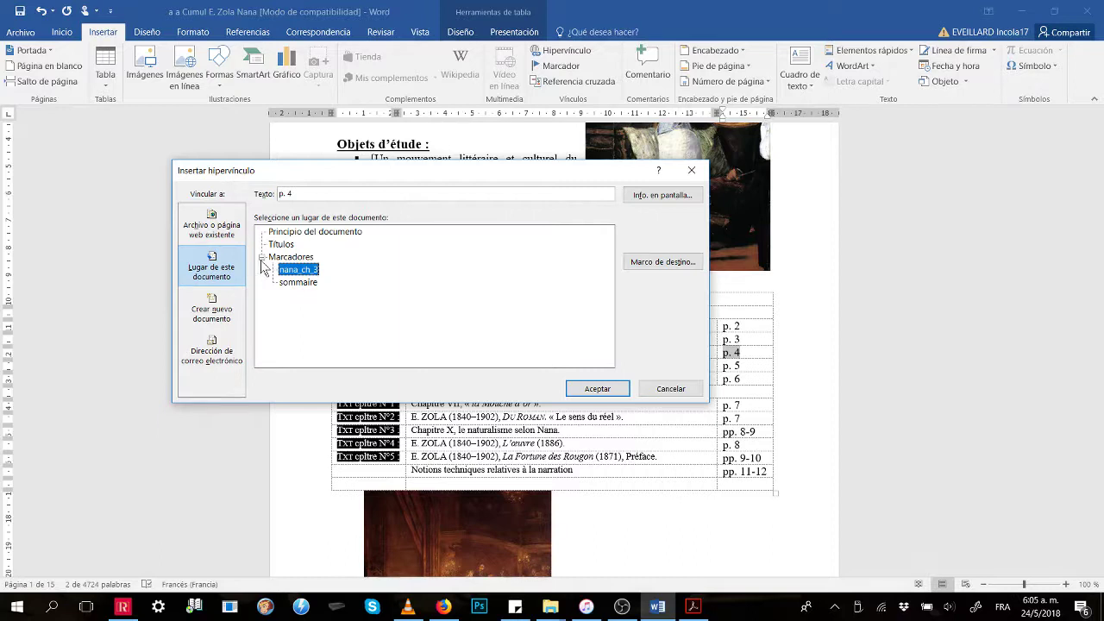
{"action": "left_click", "coordinate": [261, 258]}
{"action": "left_click", "coordinate": [261, 258]}
{"action": "left_click", "coordinate": [297, 270]}
{"action": "left_click", "coordinate": [607, 391]}
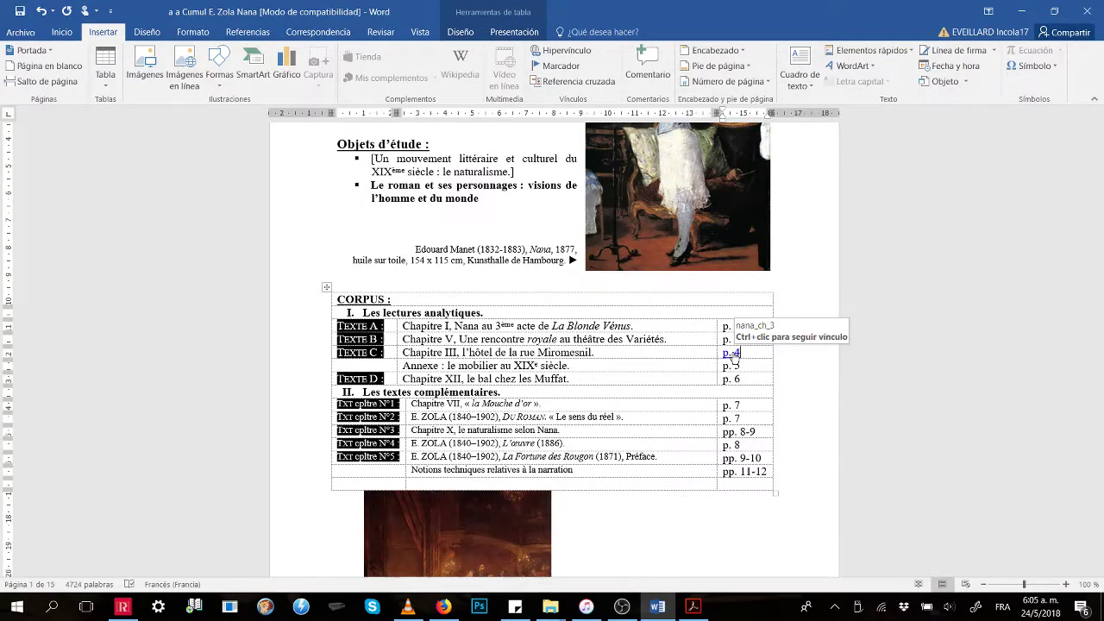
{"action": "left_click", "coordinate": [732, 354], "text": "ctrl"}
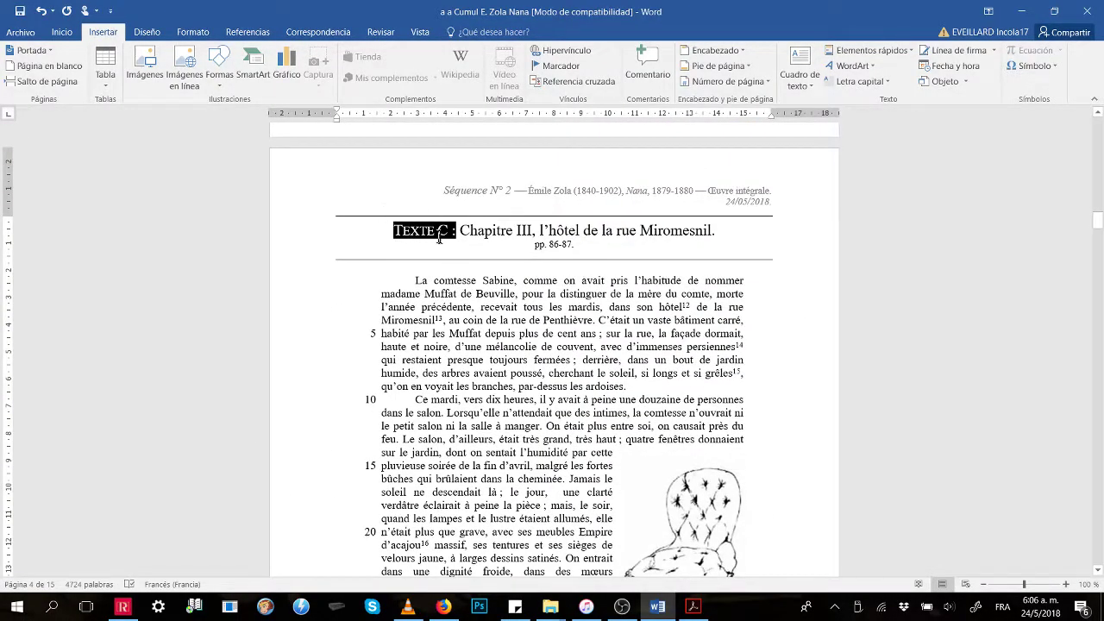
Add a bookmark named nana_ch_5 on the page of Texte B, Chapitre V, Une rencontre royale au théâtre des Variétés.
{"action": "scroll", "coordinate": [448, 244], "scroll_direction": "up", "scroll_amount": 15}
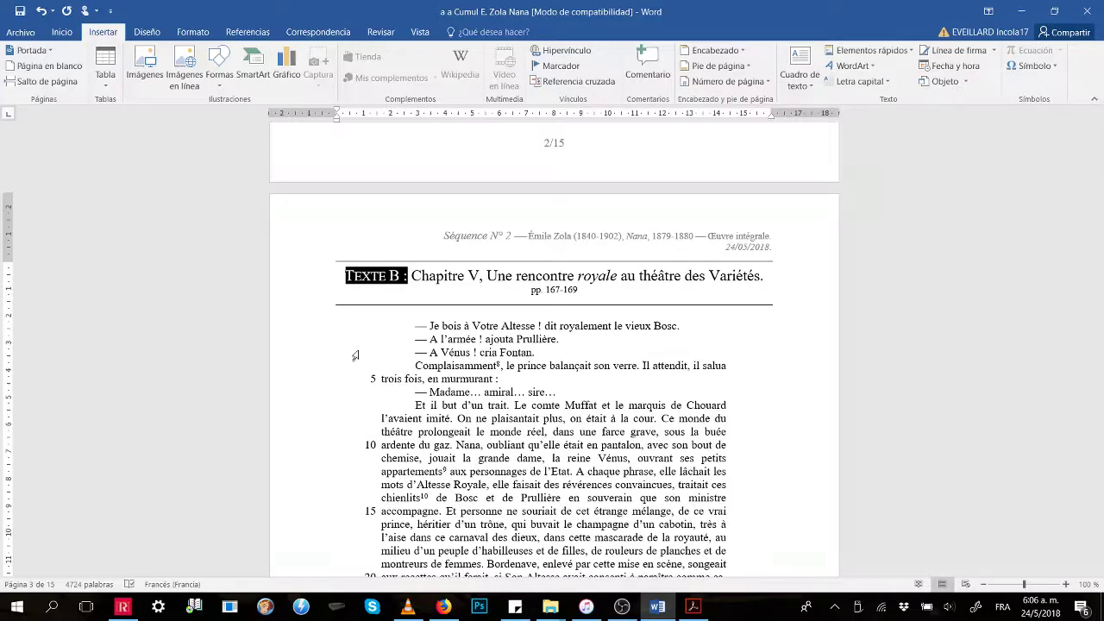
{"action": "key", "text": "ctrl+k"}
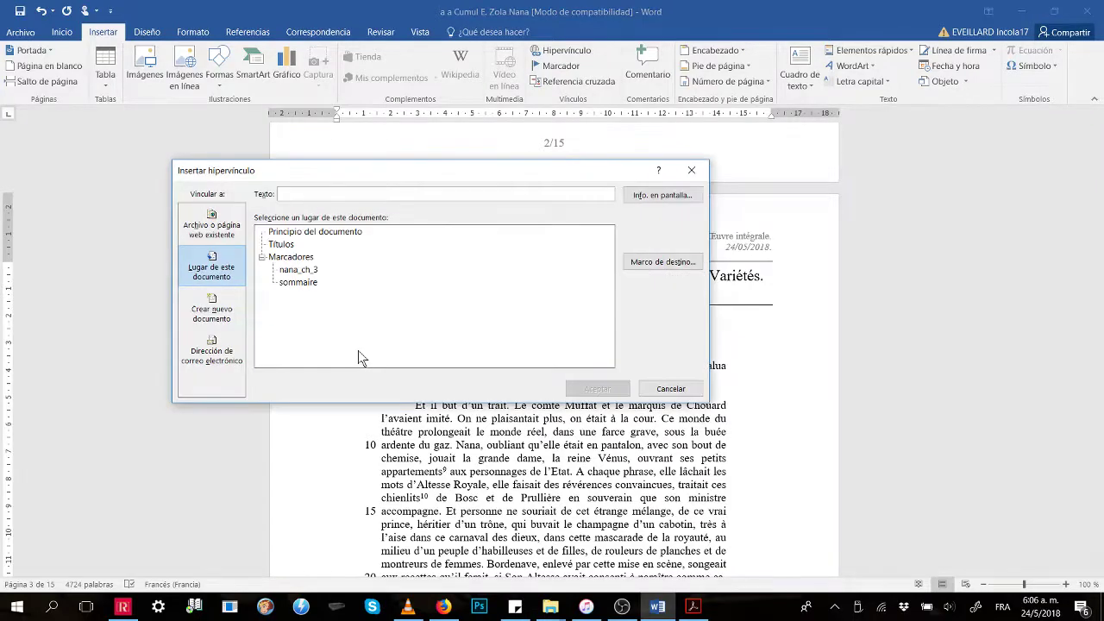
{"action": "left_click", "coordinate": [690, 170]}
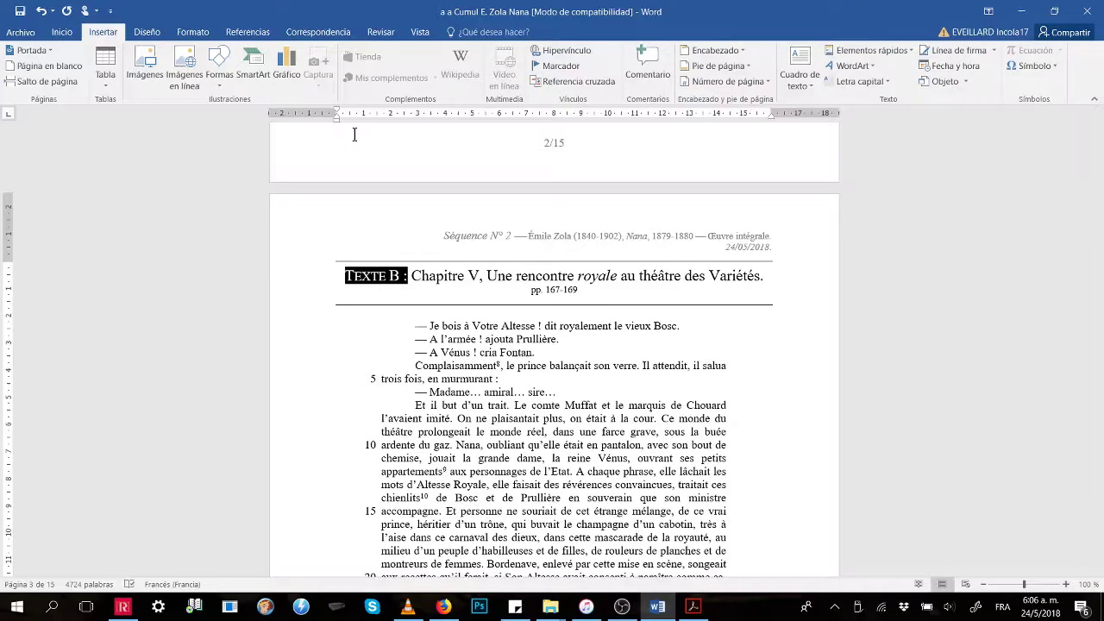
{"action": "key", "text": "ctrl+shift+F5"}
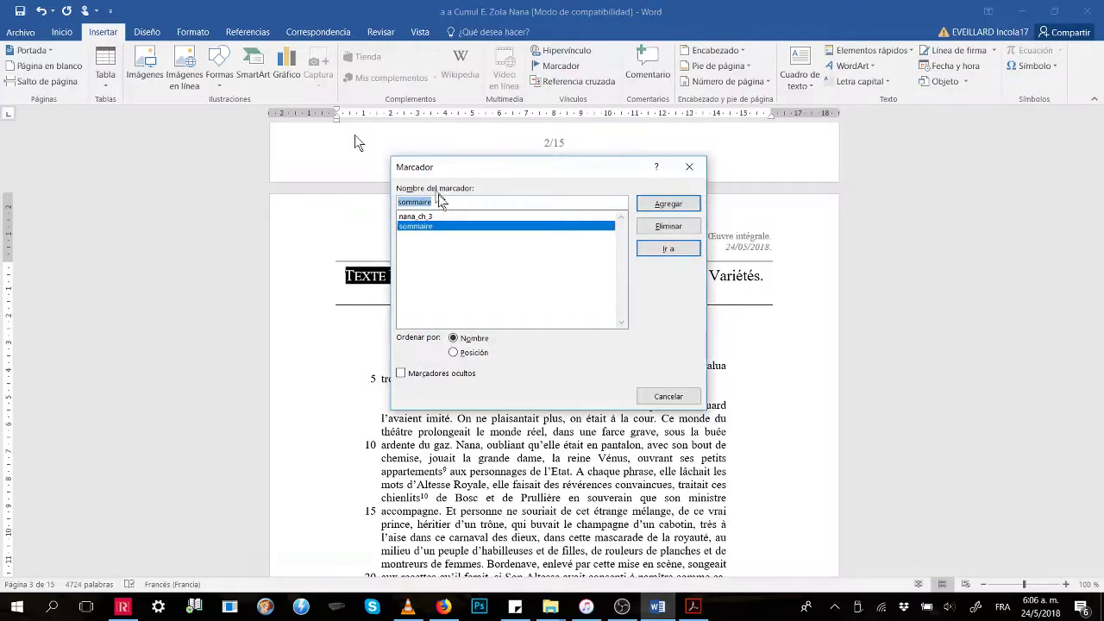
{"action": "left_click", "coordinate": [433, 217]}
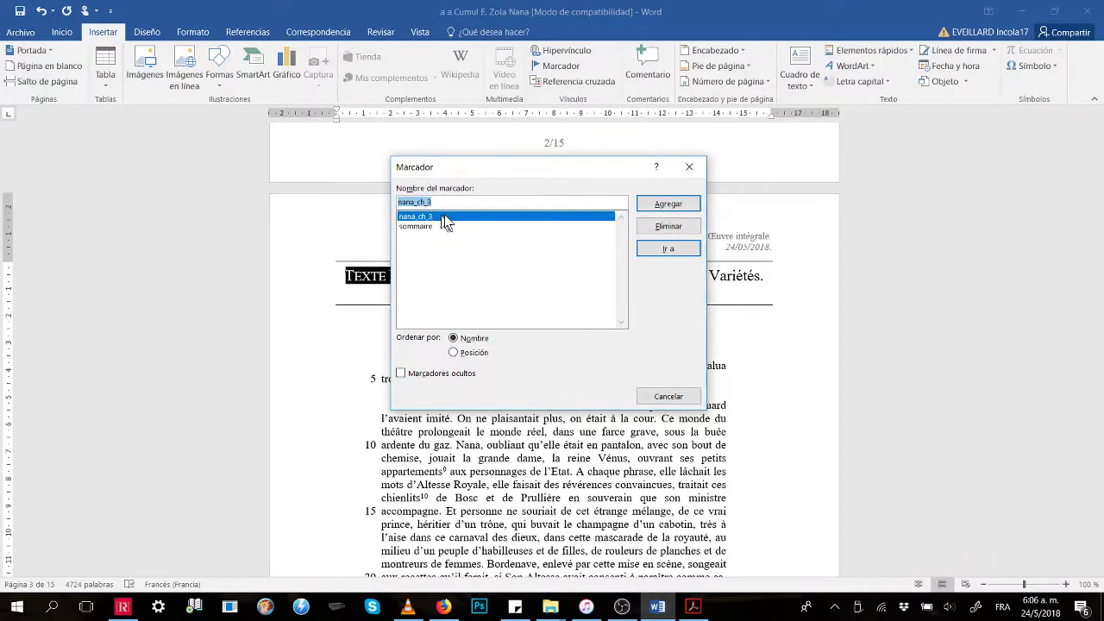
{"action": "left_click", "coordinate": [446, 202]}
{"action": "key", "text": "BackSpace"}
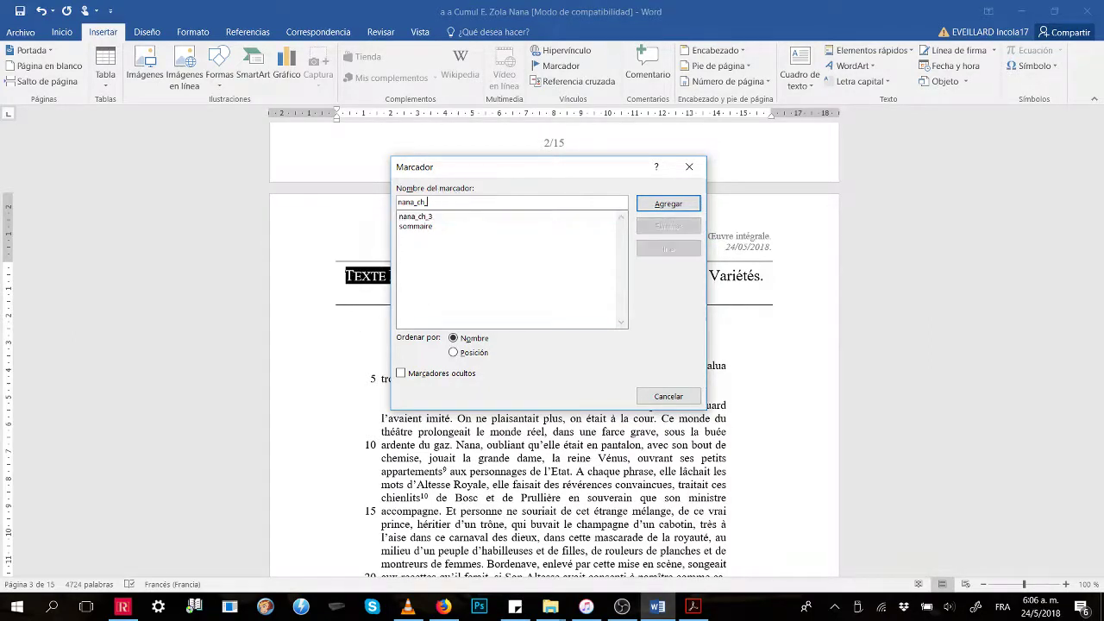
{"action": "left_click", "coordinate": [664, 208]}
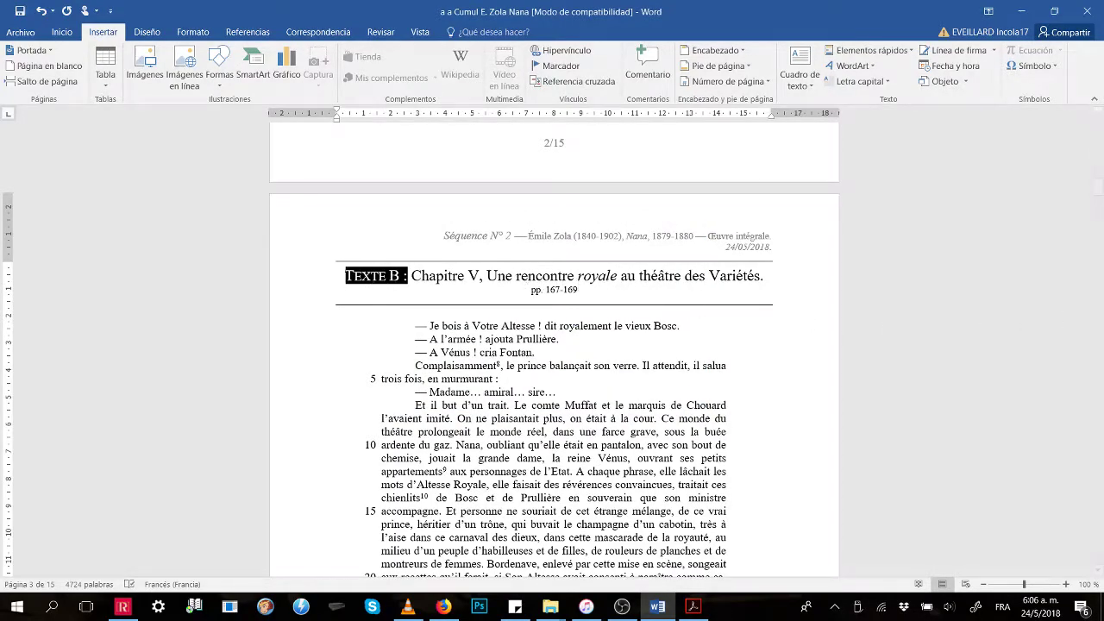
Hyperlink the "p. 3" reference of Texte B in the corpus table to the nana_ch_5 bookmark.
{"action": "left_click_drag", "start_coordinate": [1100, 192], "coordinate": [1100, 125]}
{"action": "scroll", "coordinate": [400, 301], "scroll_direction": "down", "scroll_amount": 2}
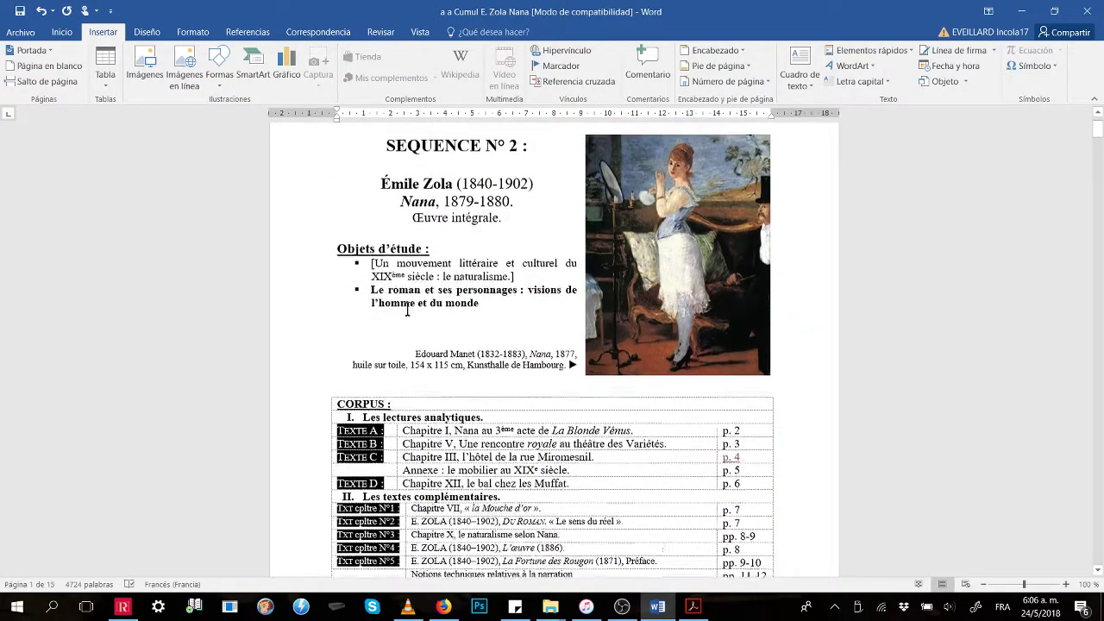
{"action": "left_click_drag", "start_coordinate": [739, 442], "coordinate": [722, 443]}
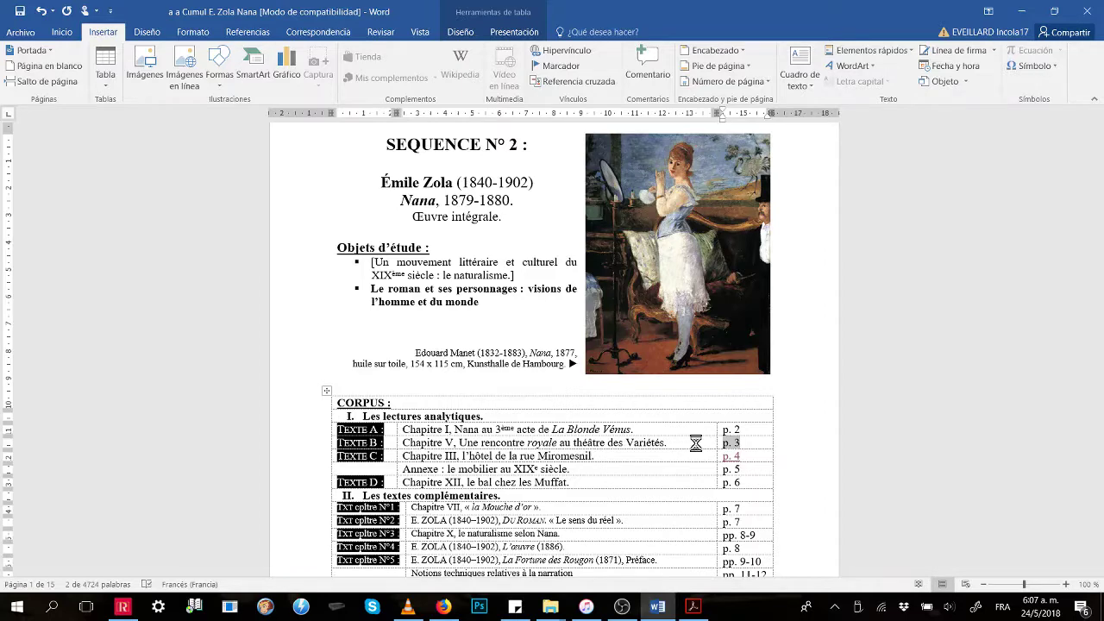
{"action": "key", "text": "ctrl+k"}
{"action": "left_click", "coordinate": [312, 284]}
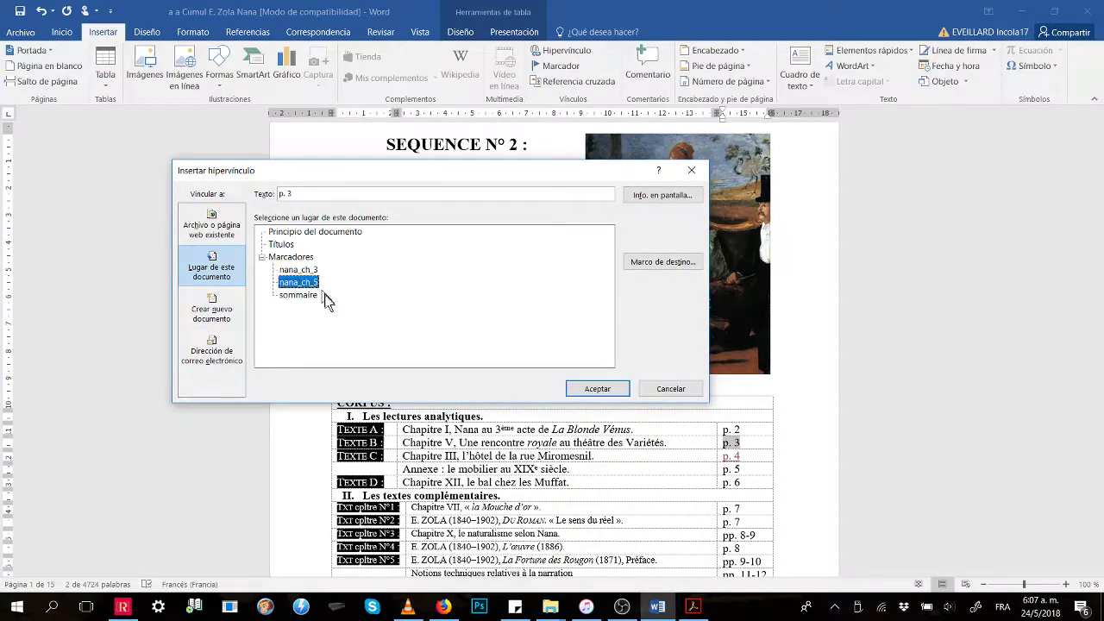
{"action": "left_click", "coordinate": [598, 389]}
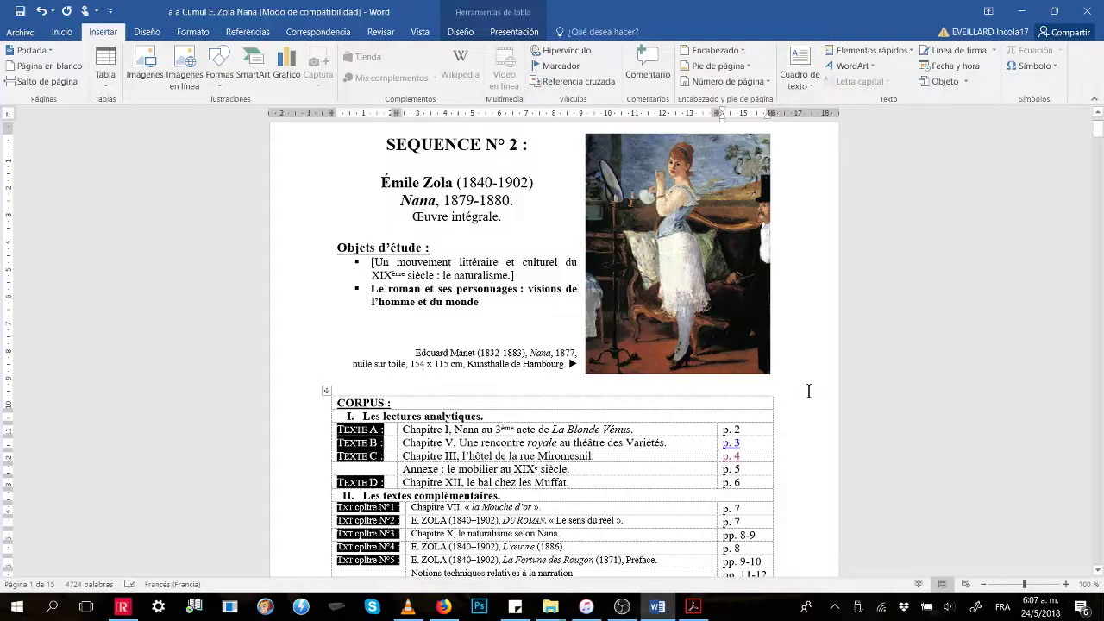
Save a copy of the document as a PDF named "a a Cumul E. Zola Nana_" in the TEXTES folder.
{"action": "key", "text": "F12"}
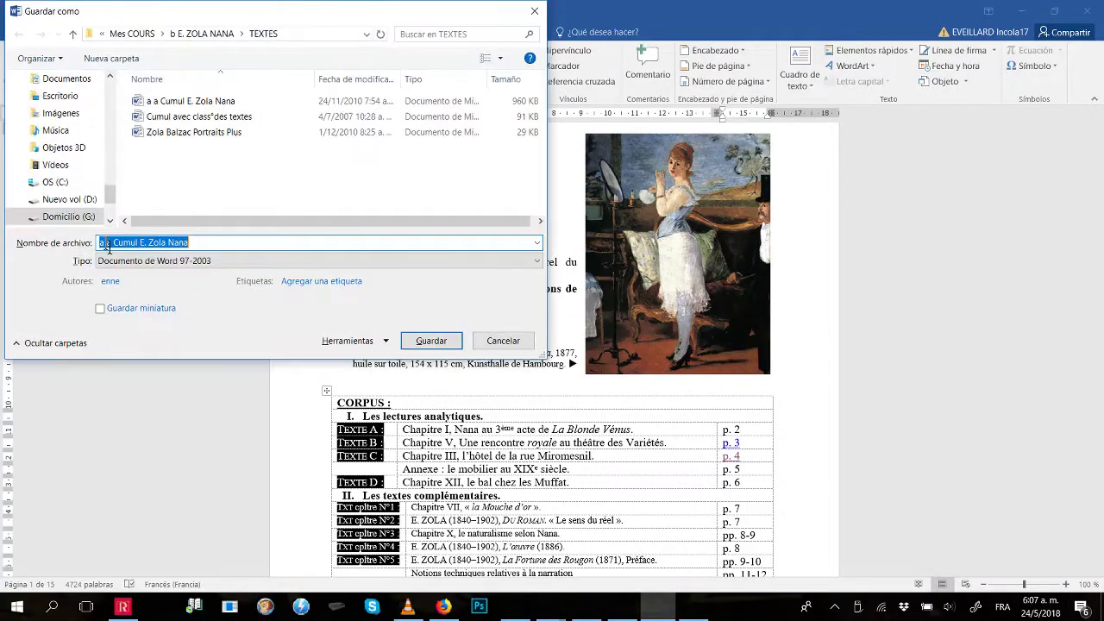
{"action": "left_click", "coordinate": [159, 261]}
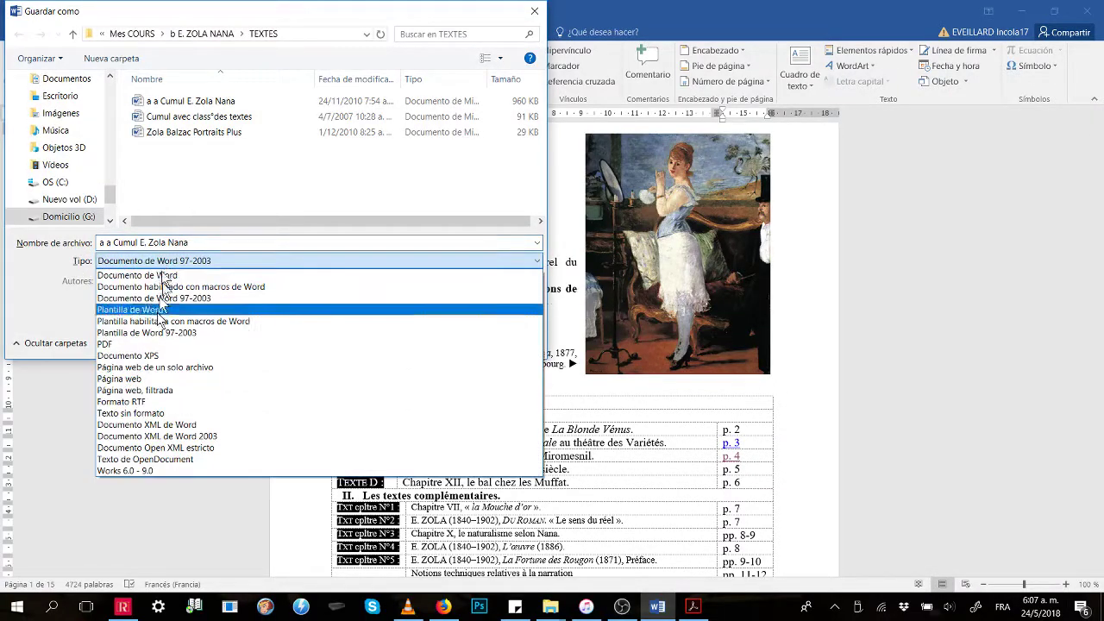
{"action": "left_click", "coordinate": [122, 344]}
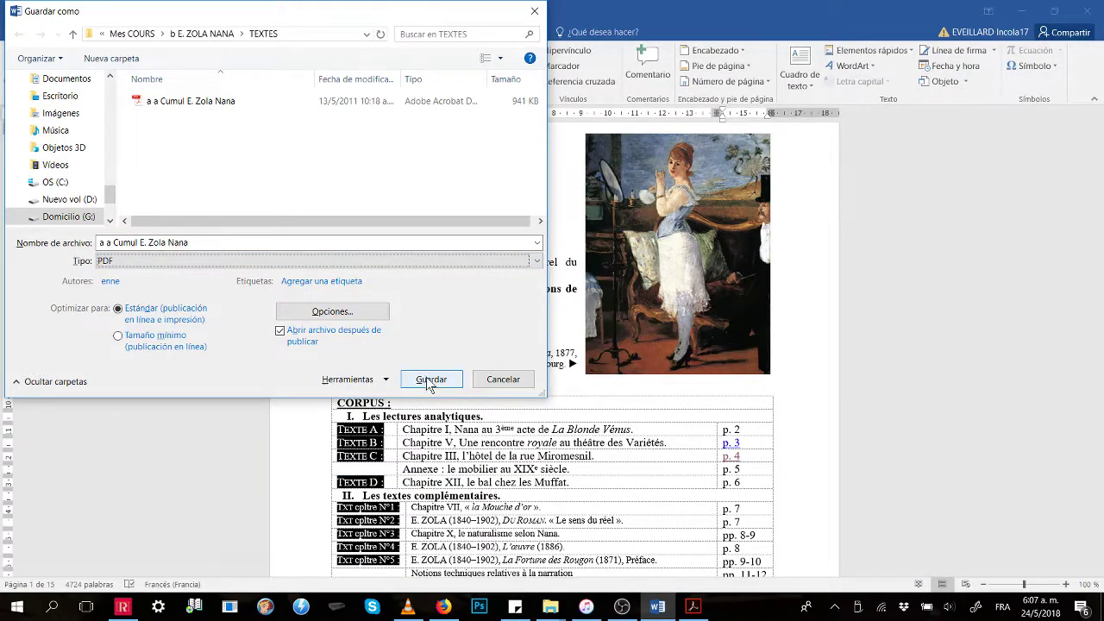
{"action": "left_click", "coordinate": [192, 244]}
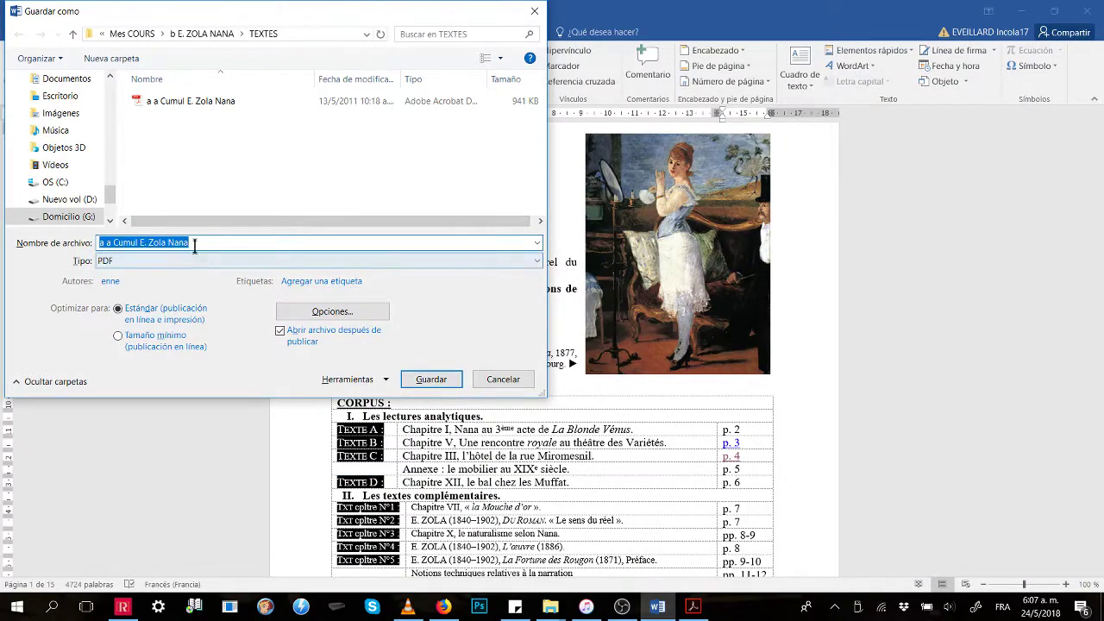
{"action": "left_click", "coordinate": [191, 244]}
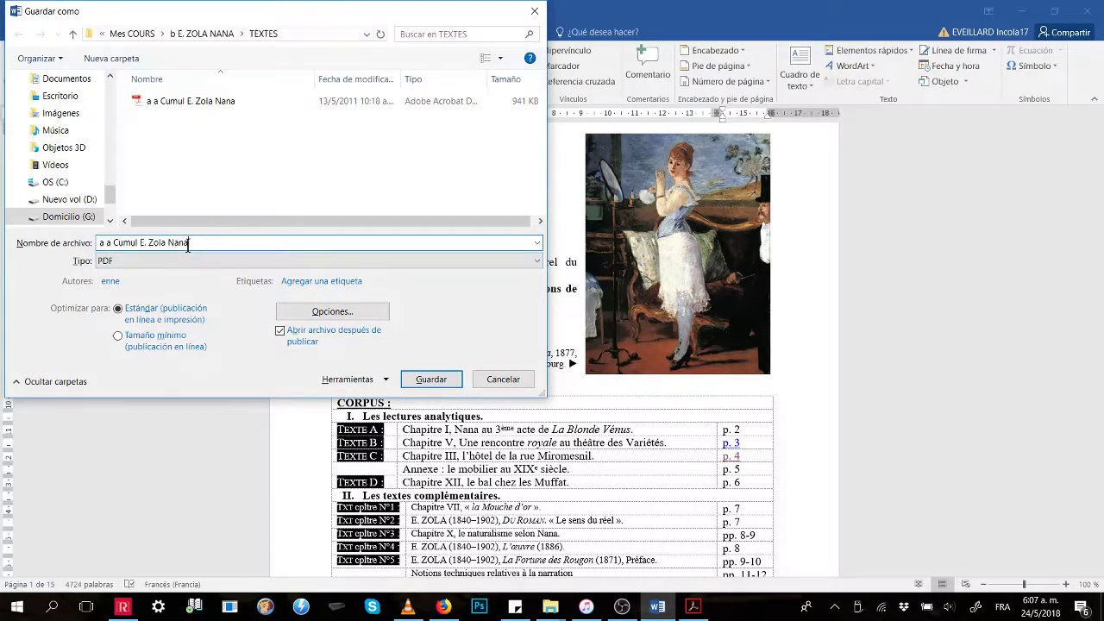
{"action": "left_click", "coordinate": [431, 380]}
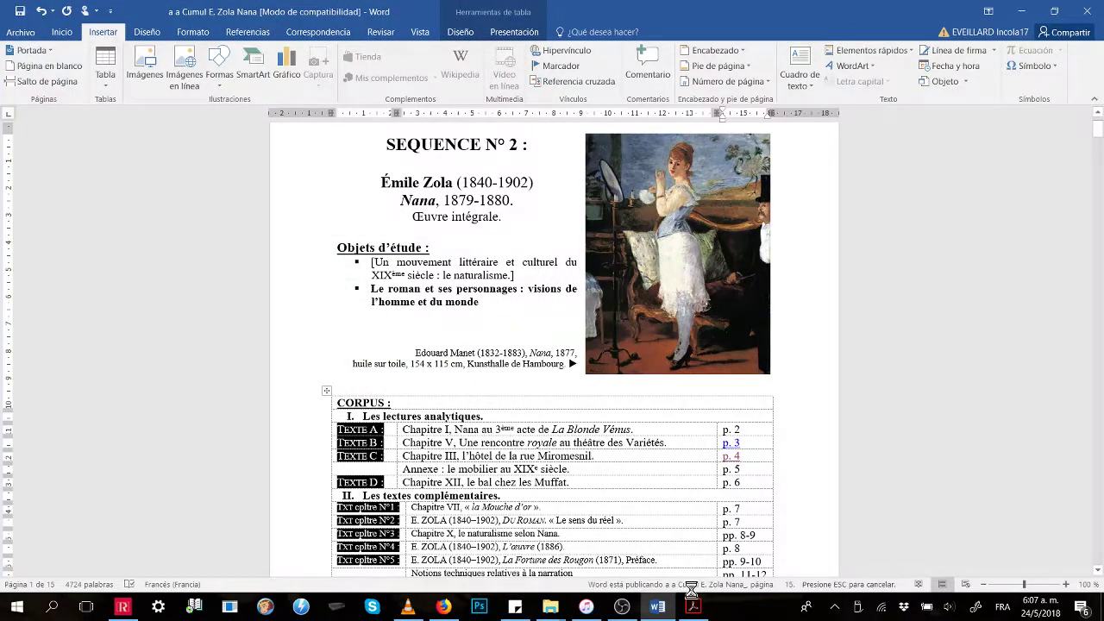
Test the "p. 3" link of Texte B in the exported PDF's corpus table and check the page it leads to.
{"action": "mouse_move", "coordinate": [692, 606]}
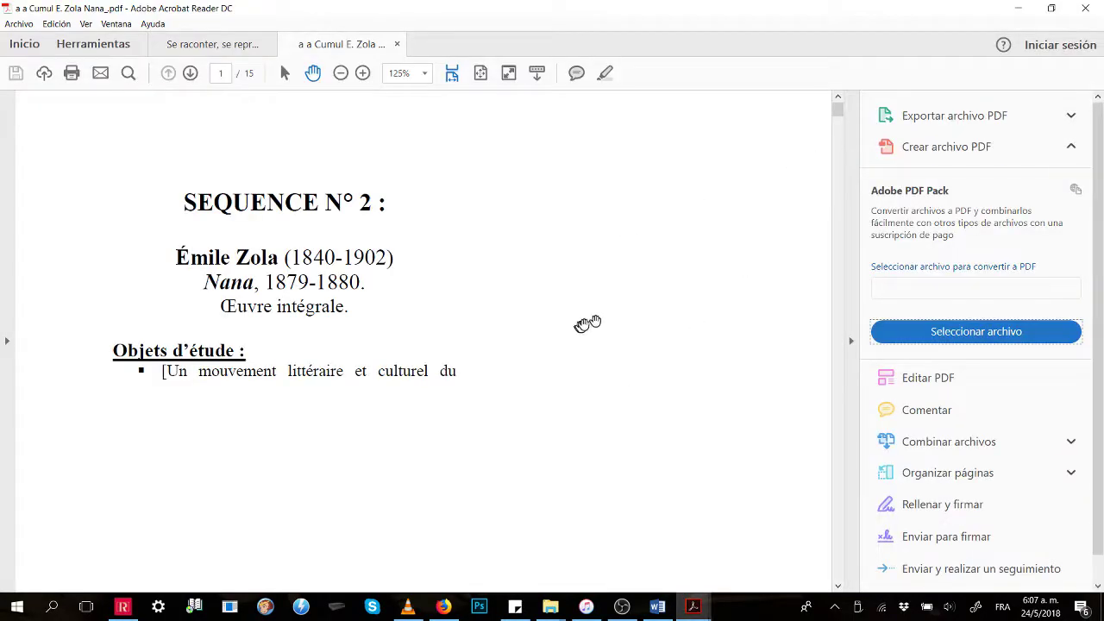
{"action": "scroll", "coordinate": [614, 289], "scroll_direction": "down", "scroll_amount": 3}
{"action": "scroll", "coordinate": [614, 284], "scroll_direction": "down", "scroll_amount": 3}
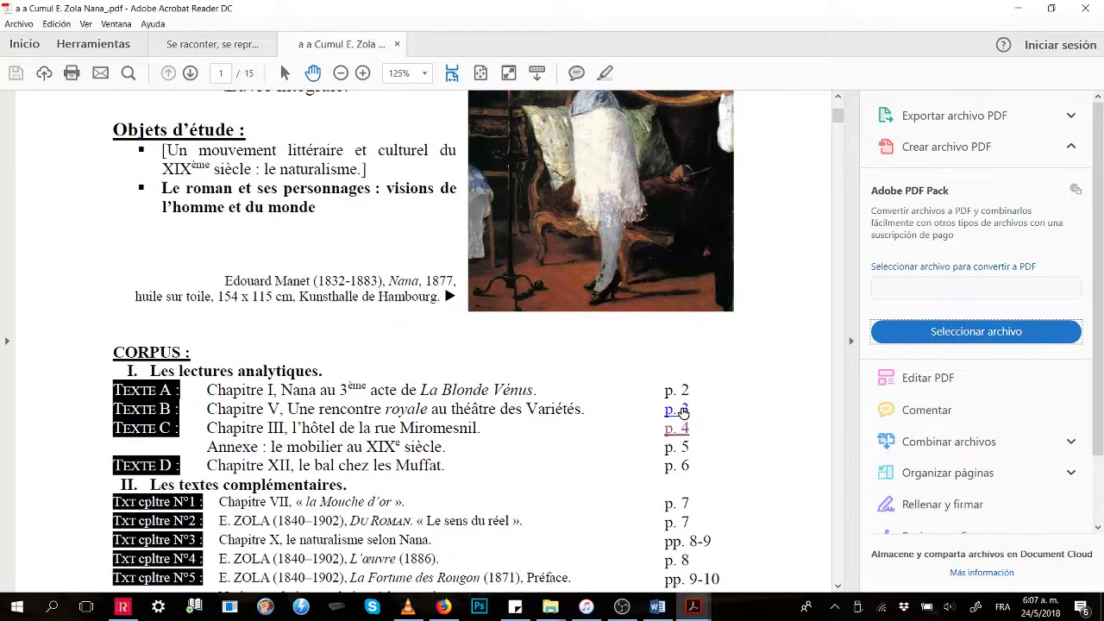
{"action": "left_click", "coordinate": [680, 411]}
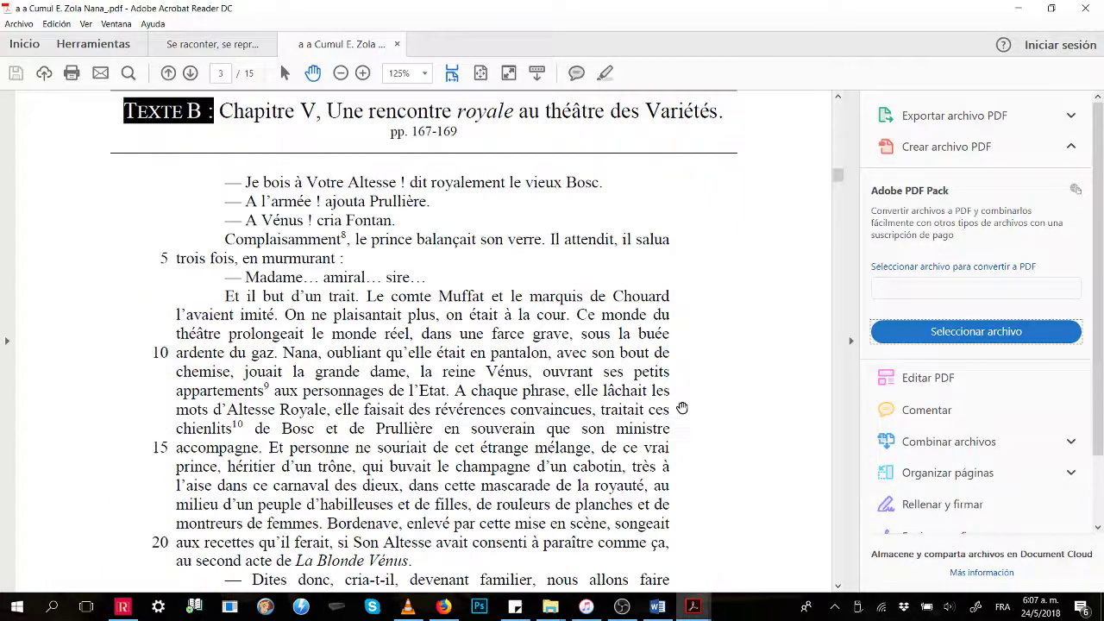
{"action": "scroll", "coordinate": [652, 227], "scroll_direction": "up", "scroll_amount": 2}
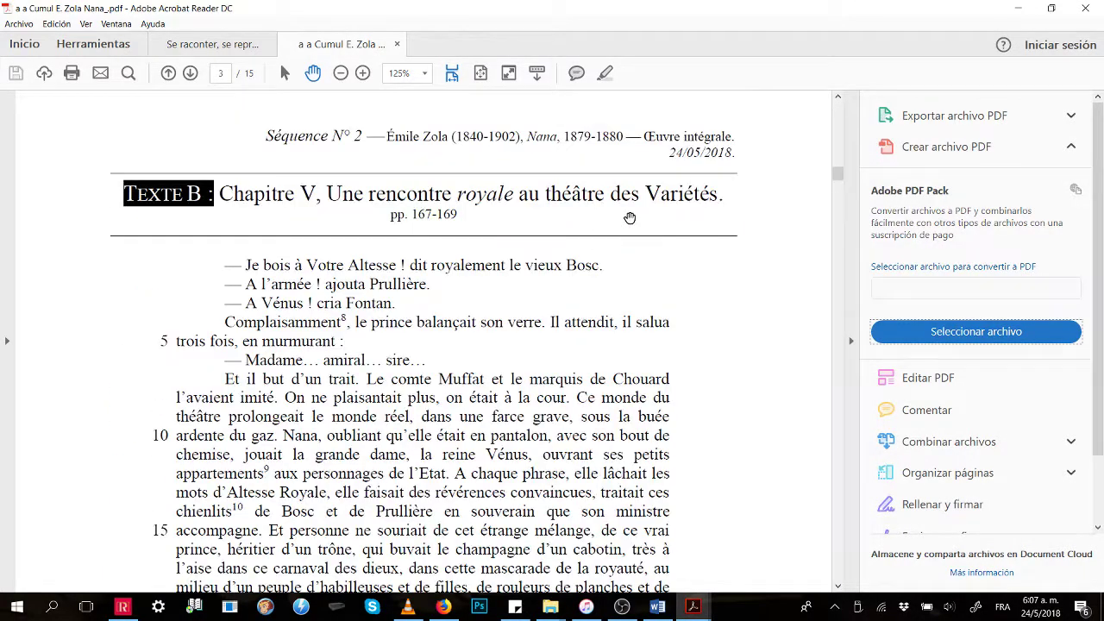